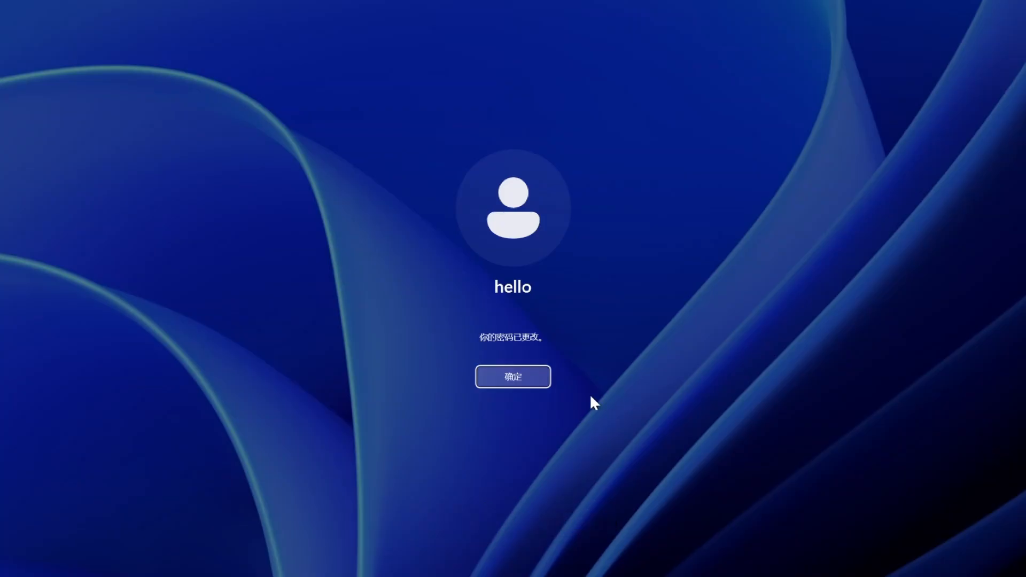
Acknowledge the password change on the hello account's sign-in screen.
click(519, 380)
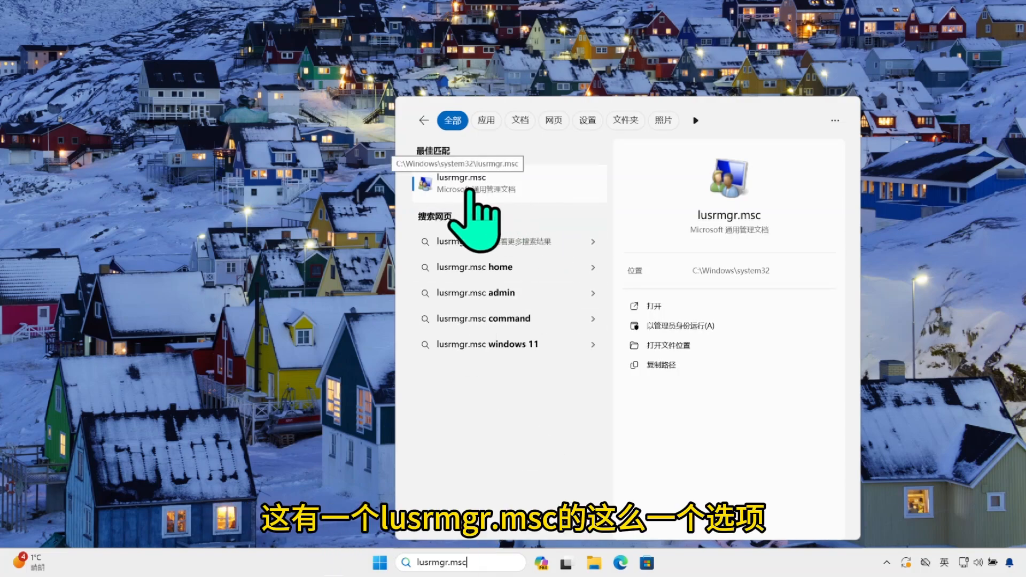
Open lusrmgr.msc in a maximized window, widen its console tree and show the 用户 (Users) folder.
click(508, 182)
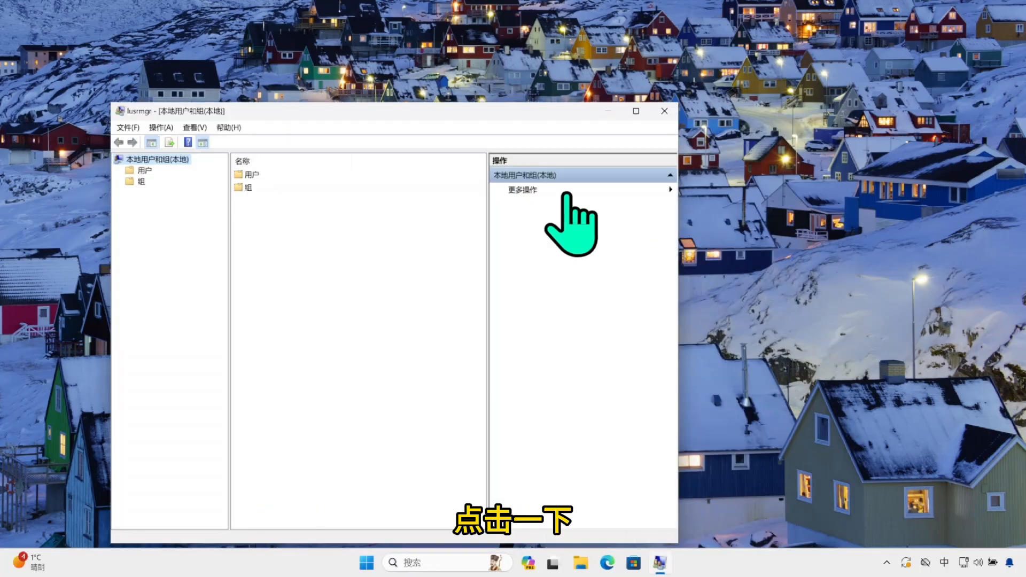
click(636, 111)
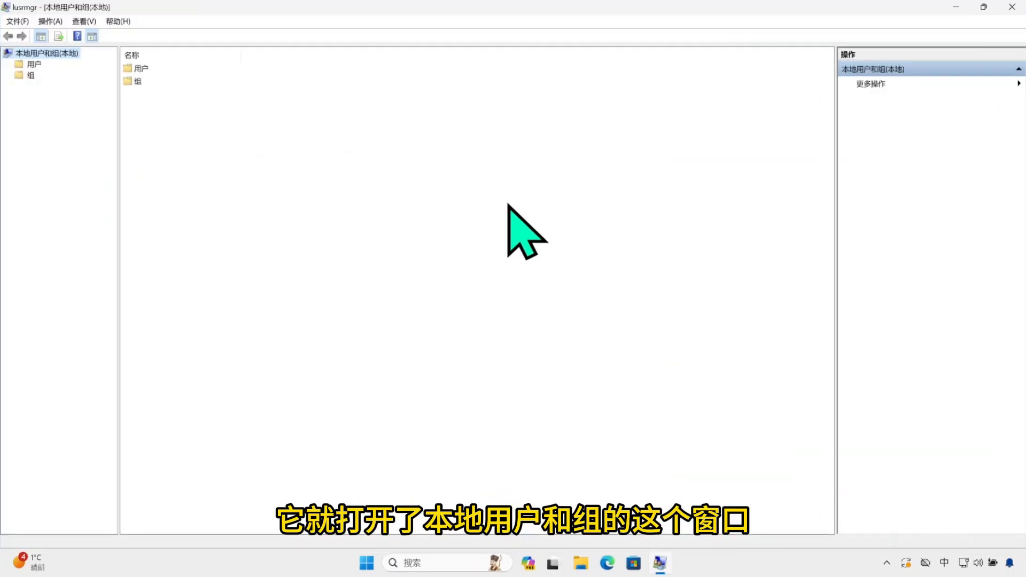
drag(118, 103, 227, 103)
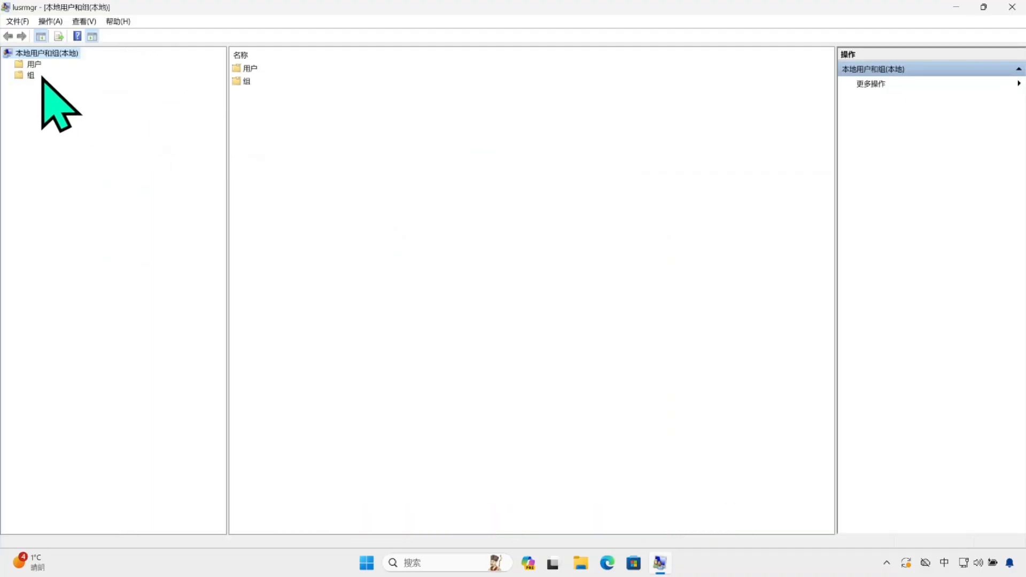
click(33, 64)
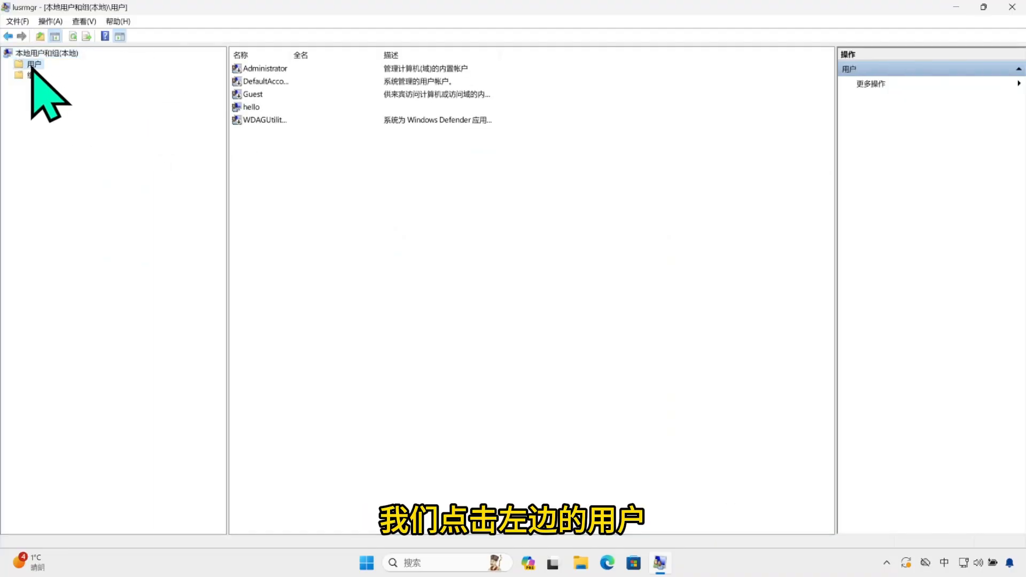
In the hello account's properties, enable 用户下次登录时须更改密码 (must change password at next logon) rather than 密码永不过期 (password never expires).
click(247, 108)
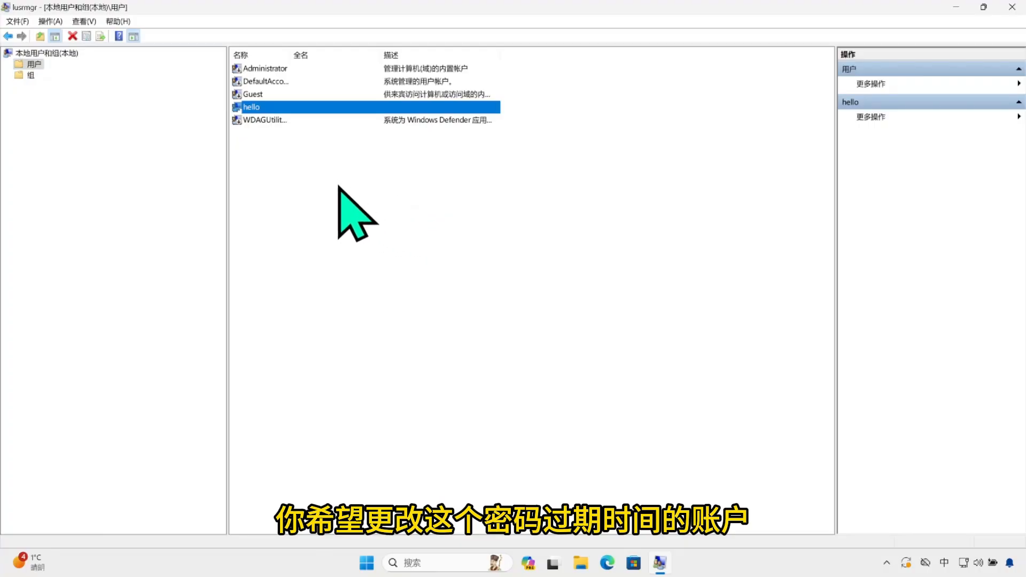
double_click(258, 109)
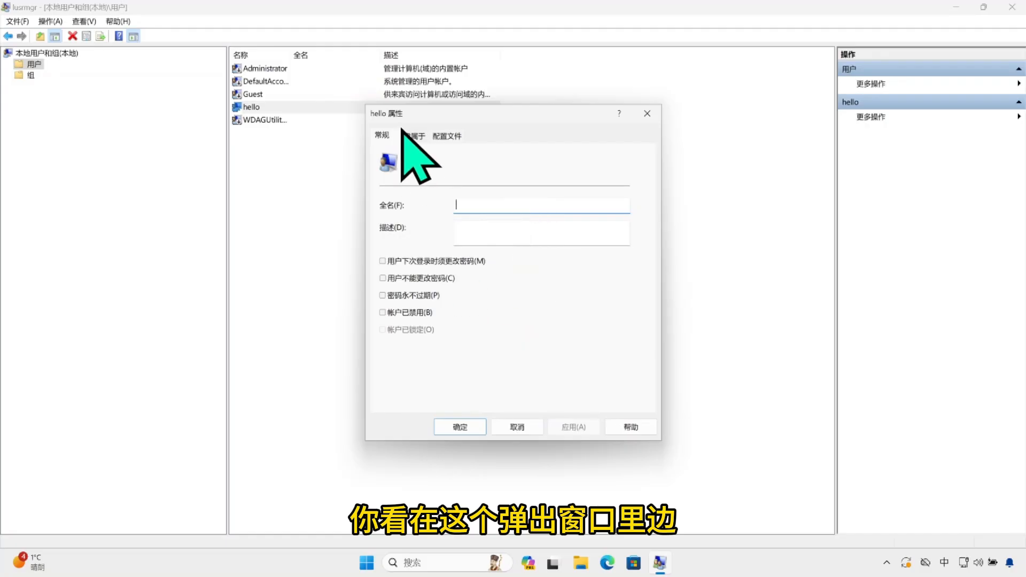
click(383, 295)
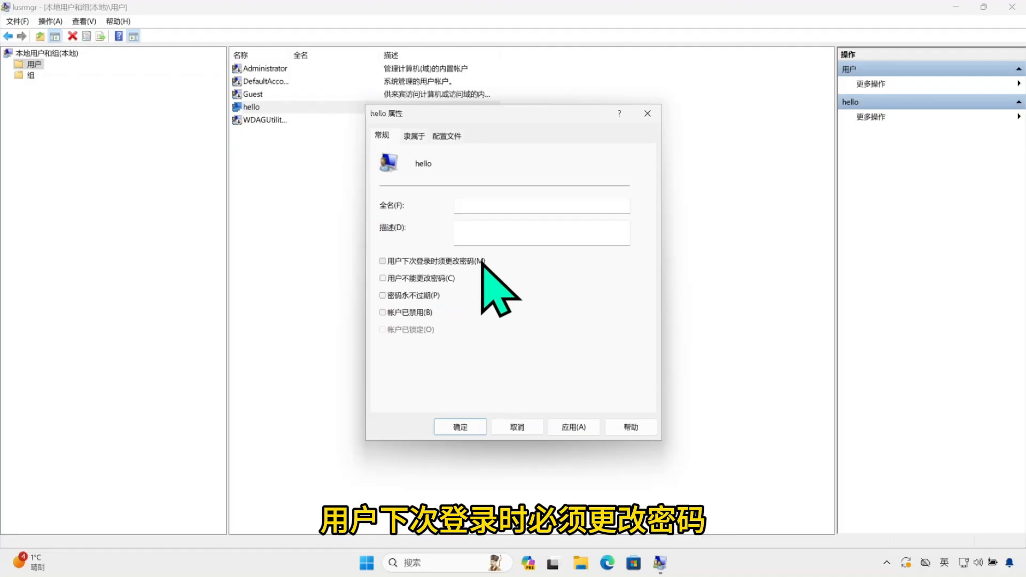
click(383, 261)
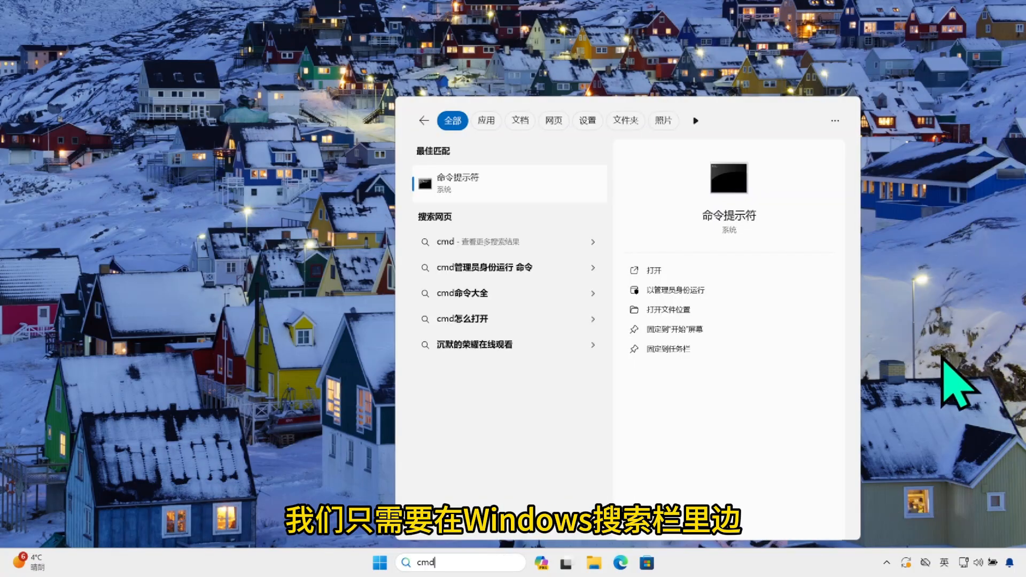
Open the Command Prompt (命令提示符) as administrator and maximize its window.
right_click(500, 184)
click(559, 193)
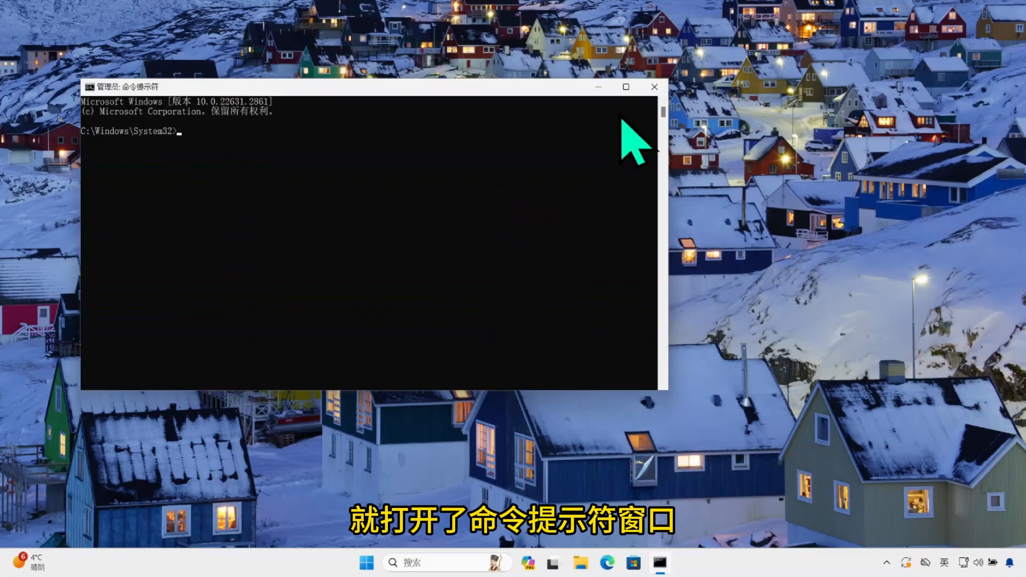
click(625, 87)
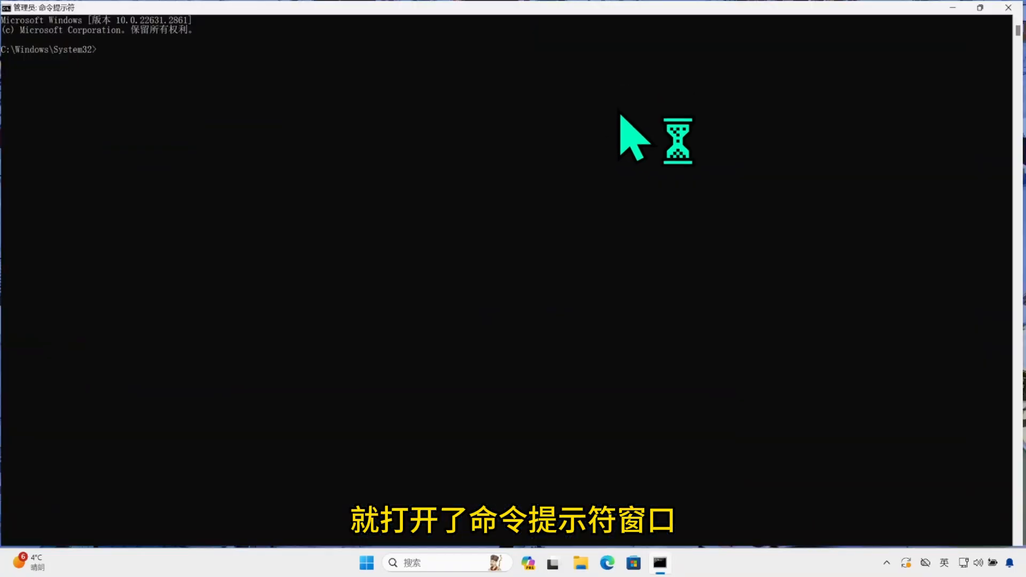
Set the Command Prompt window's font size to 28 in its properties.
right_click(286, 6)
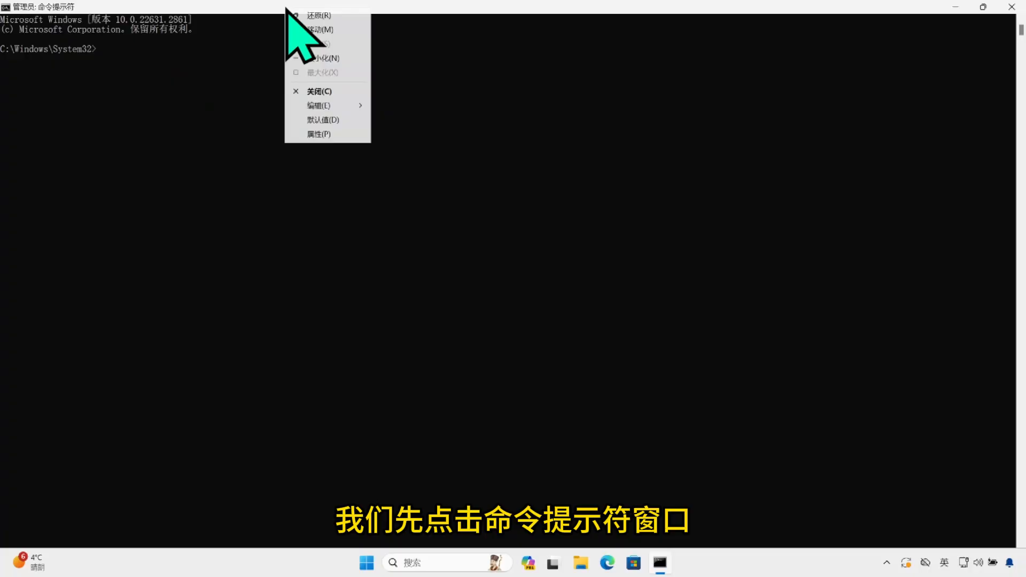
click(325, 134)
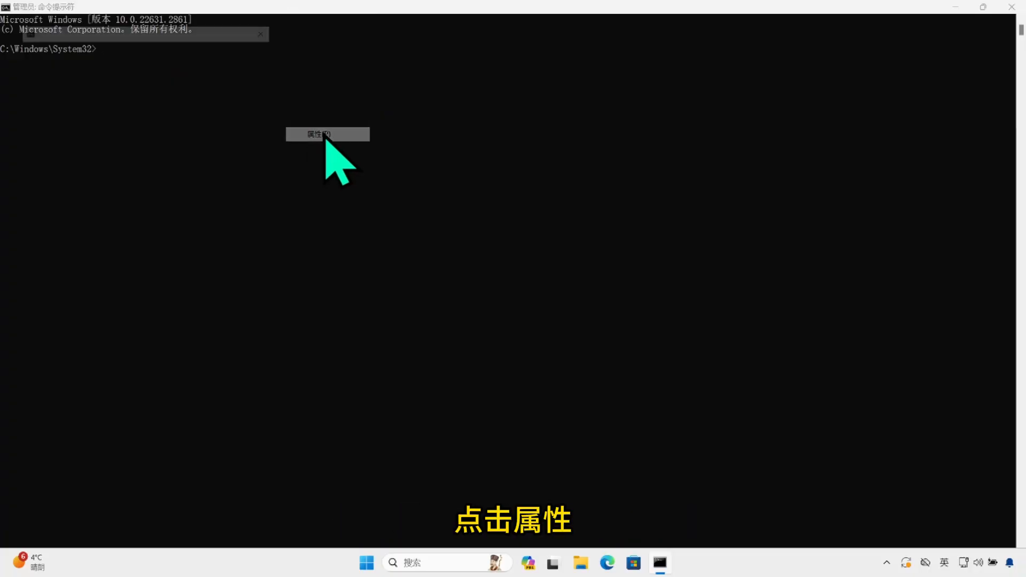
click(54, 36)
click(35, 130)
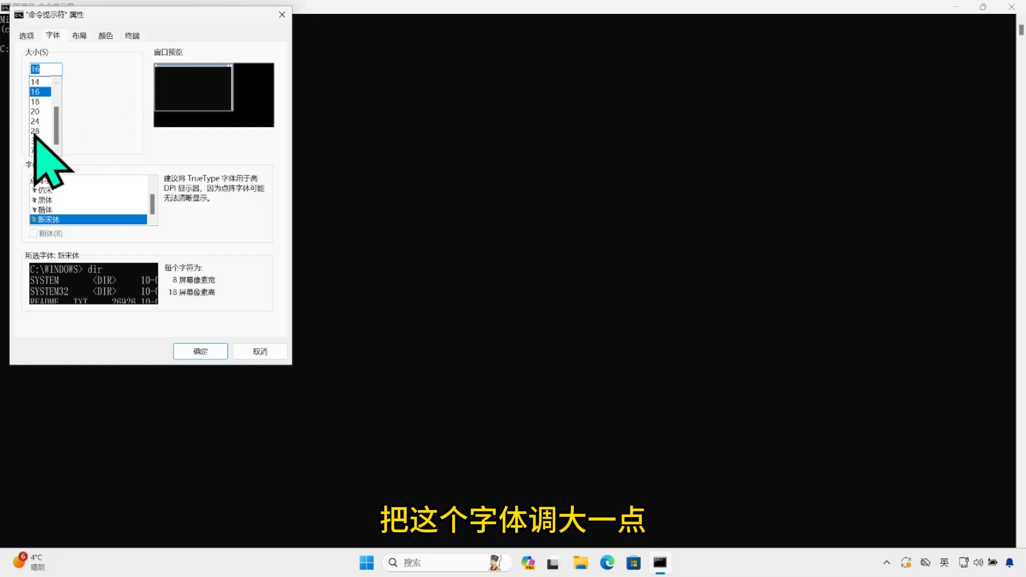
click(200, 351)
In the Command Prompt's color properties, set the screen background to black and the screen text to green.
right_click(362, 5)
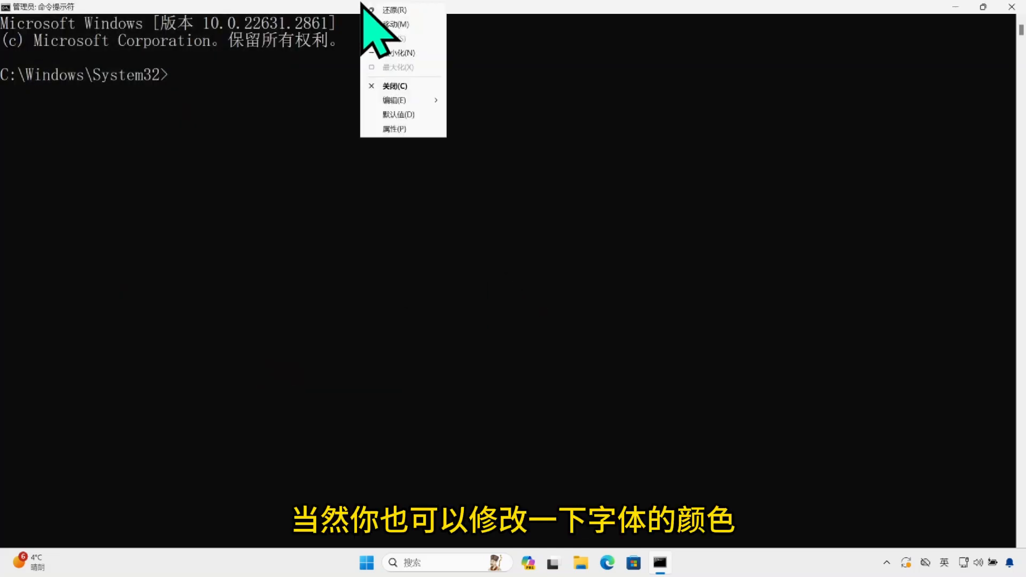
click(399, 128)
drag(270, 8, 408, 79)
click(401, 101)
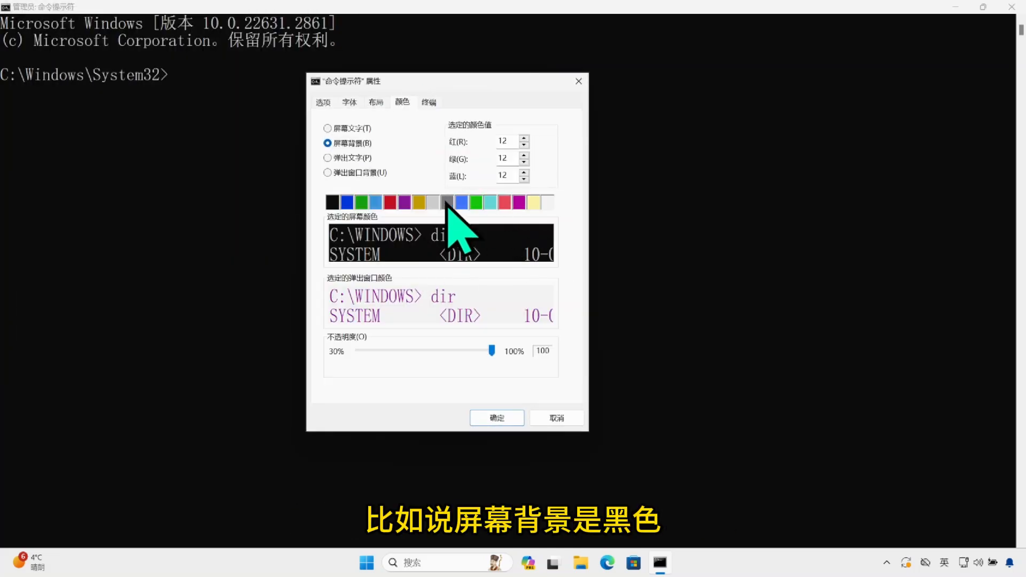
click(361, 202)
click(333, 202)
click(327, 129)
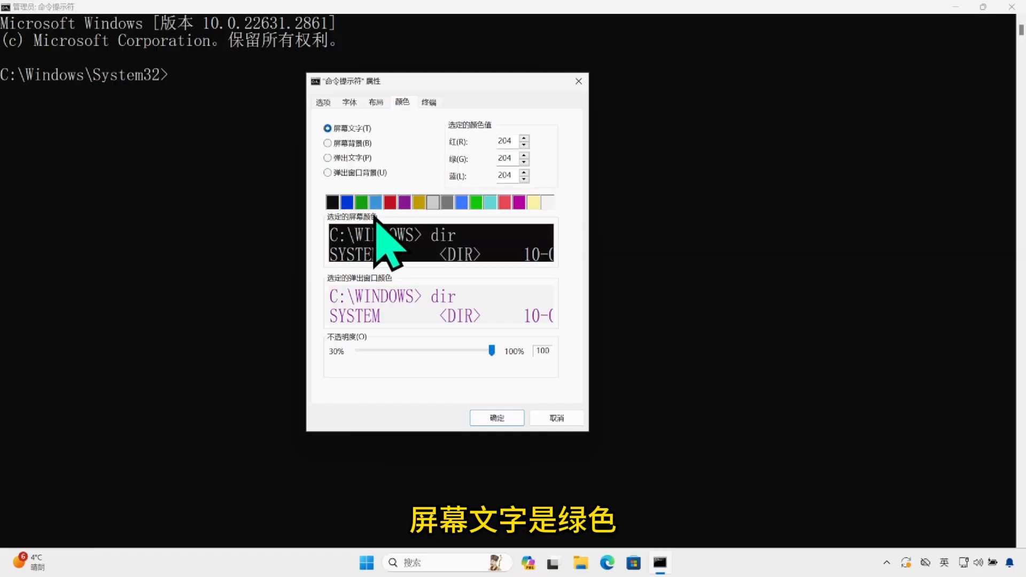
click(362, 202)
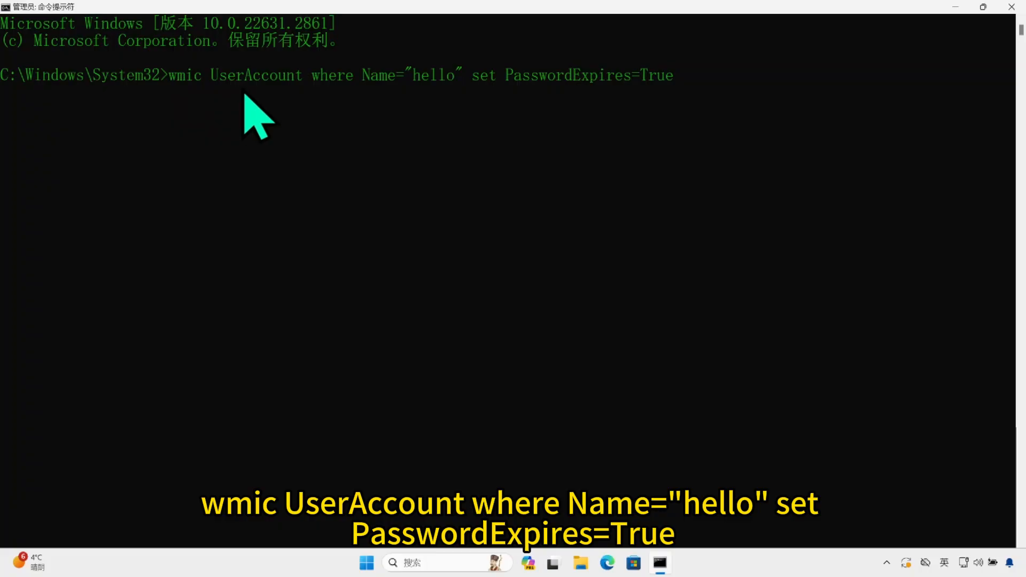
Run wmic UserAccount where Name="hello" set PasswordExpires=True to let the hello account's password expire.
double_click(420, 77)
click(374, 556)
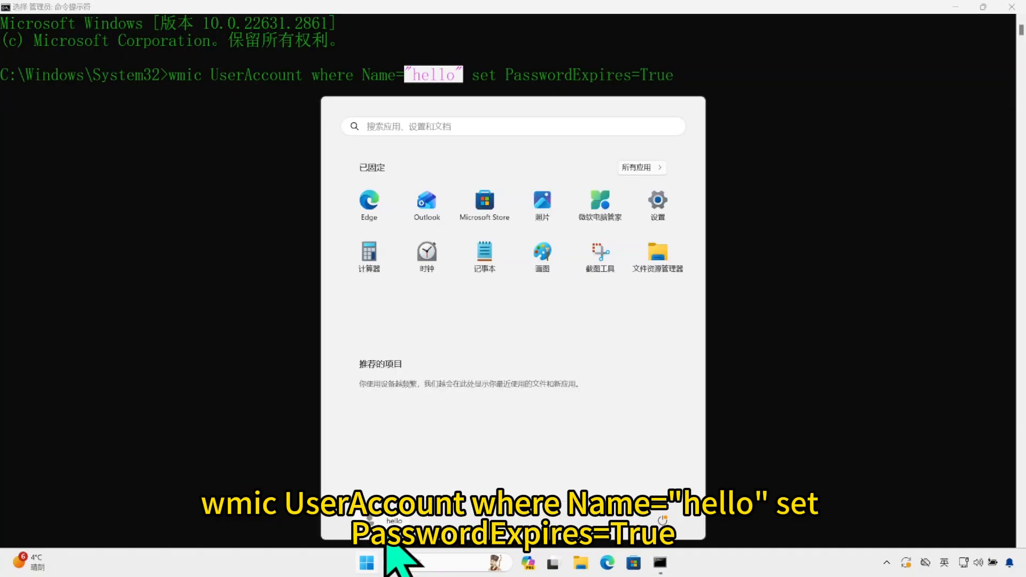
click(619, 81)
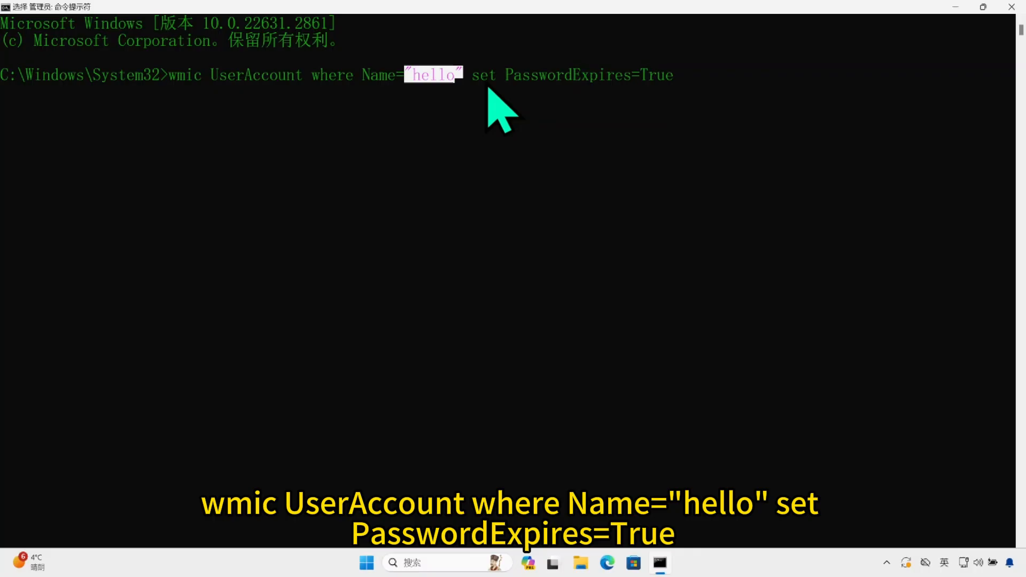
click(676, 84)
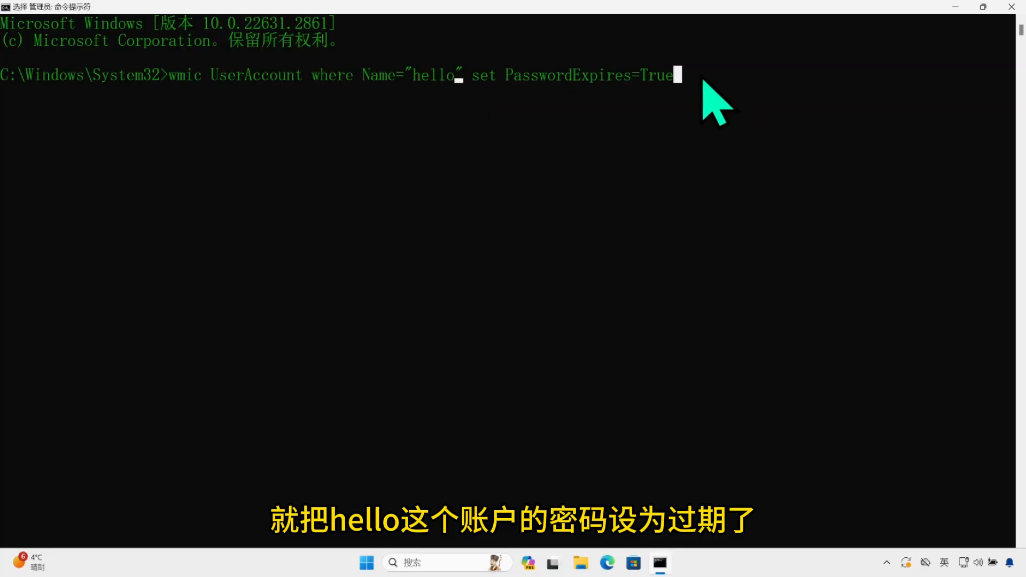
key(Return)
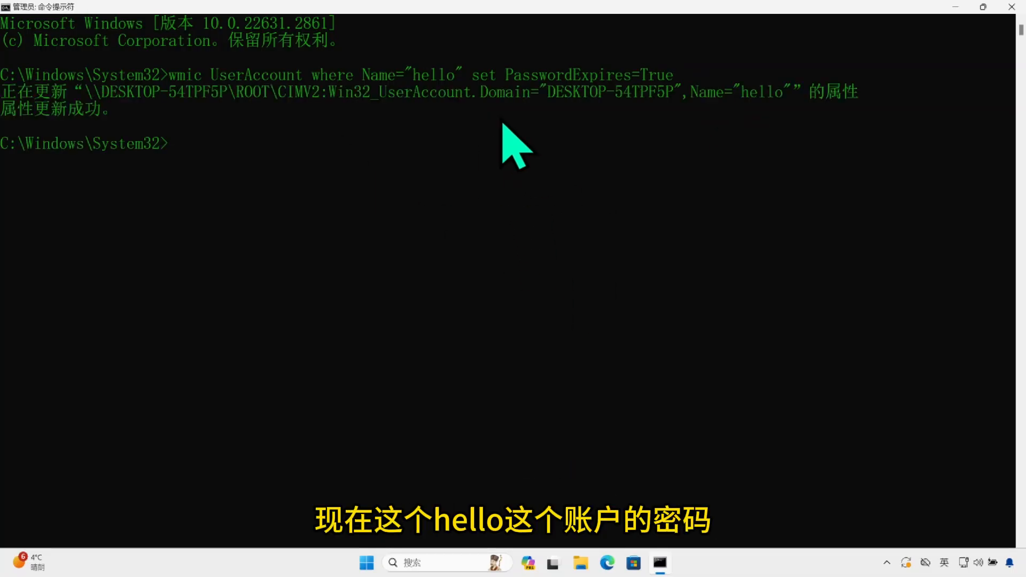
Sign out of the hello account.
click(366, 562)
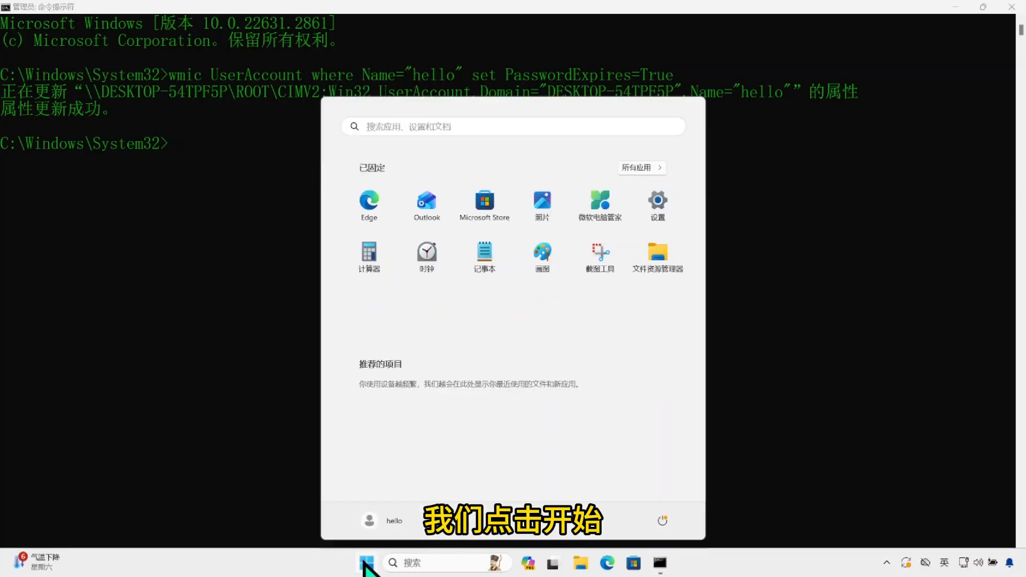
click(384, 520)
click(378, 495)
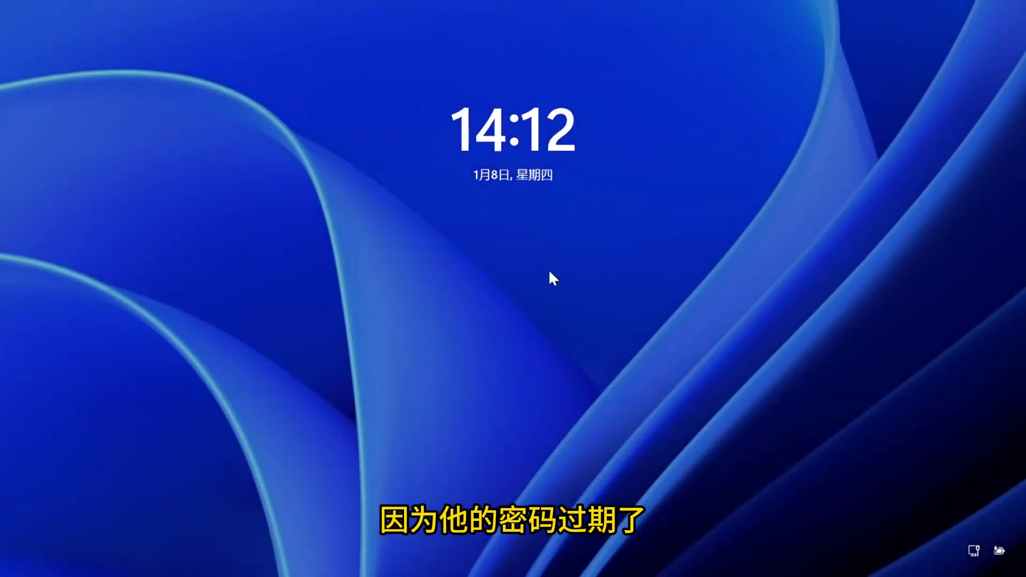
Sign in to the hello account with its password and set a new account password as required.
click(550, 273)
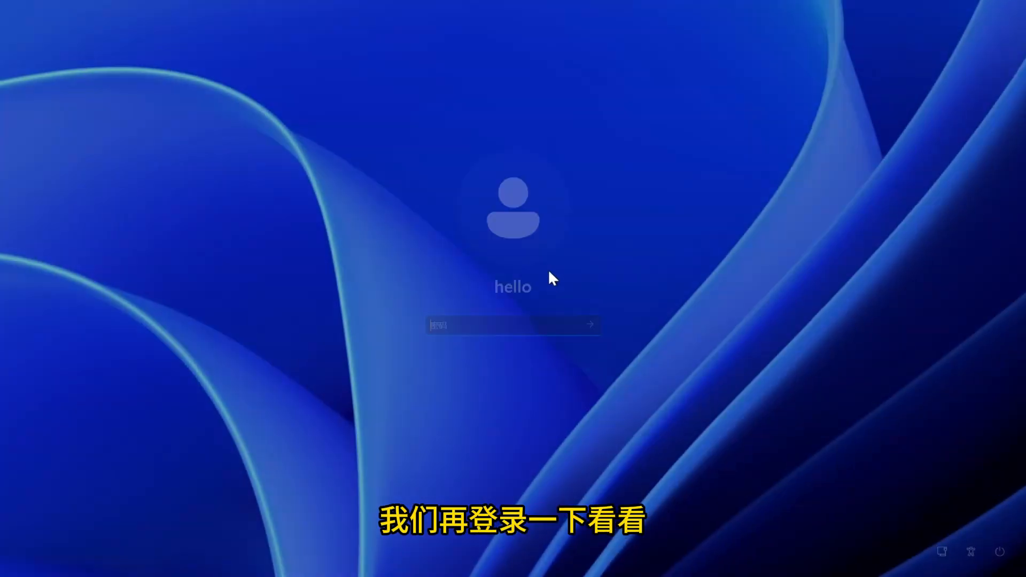
key(Return)
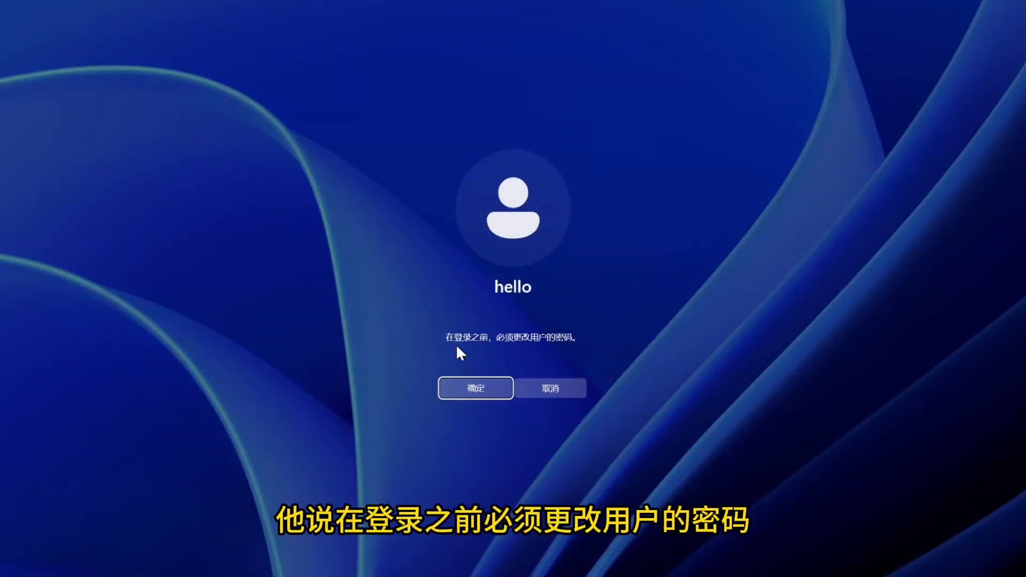
click(483, 389)
click(590, 365)
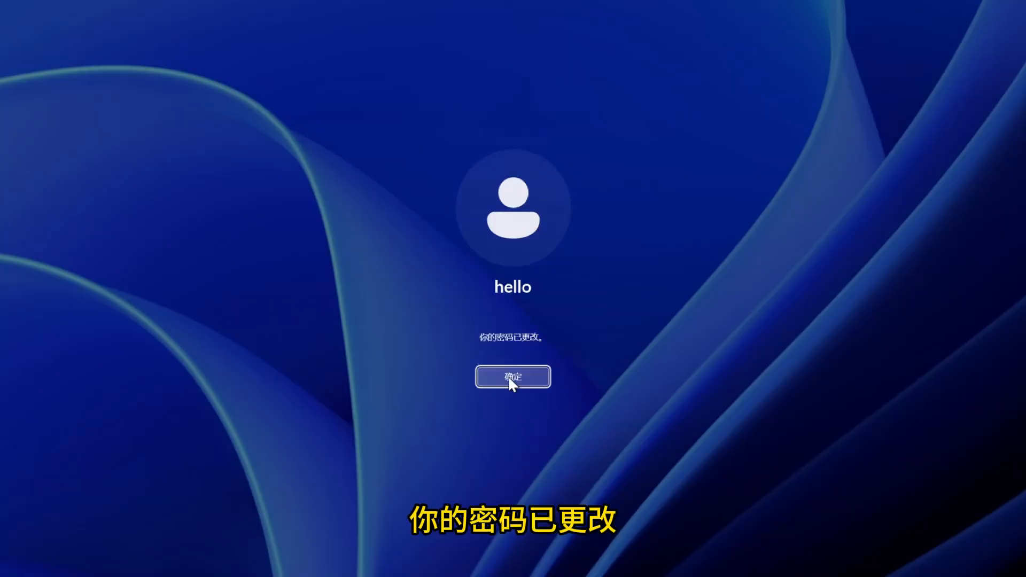
click(509, 379)
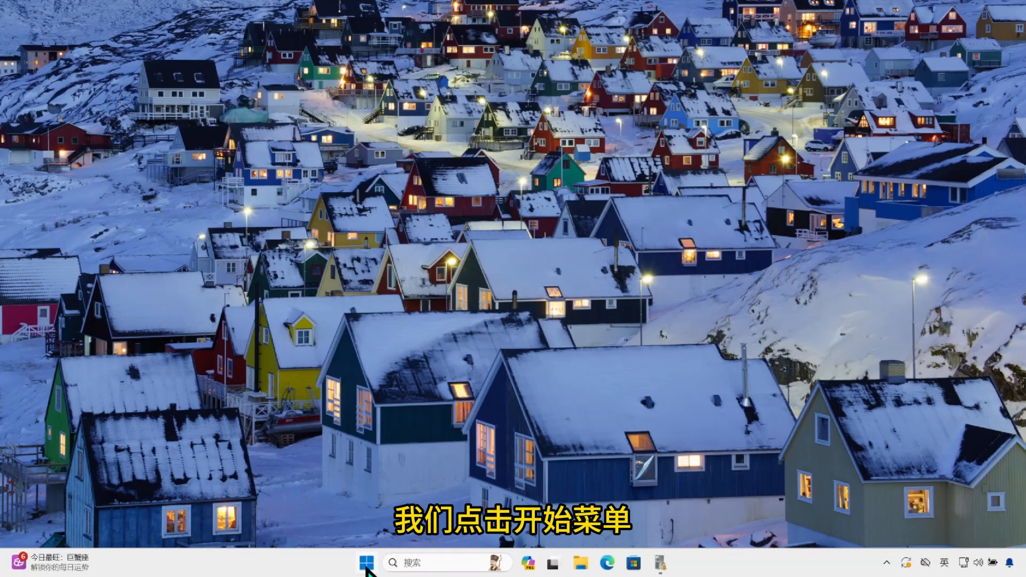
Open Windows Settings and go to the system's optional features.
click(367, 563)
click(659, 203)
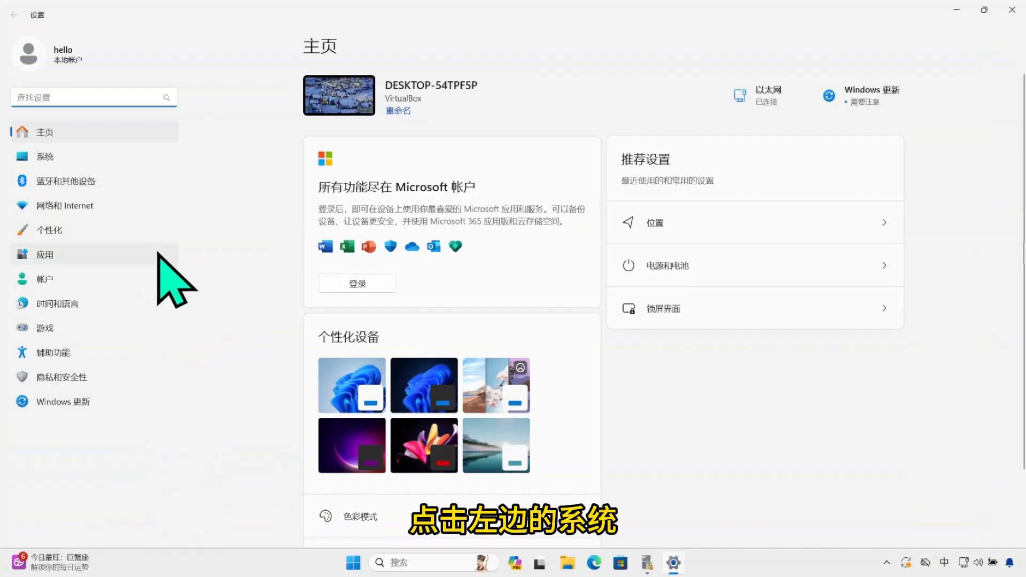
scroll(771, 235, down, 1)
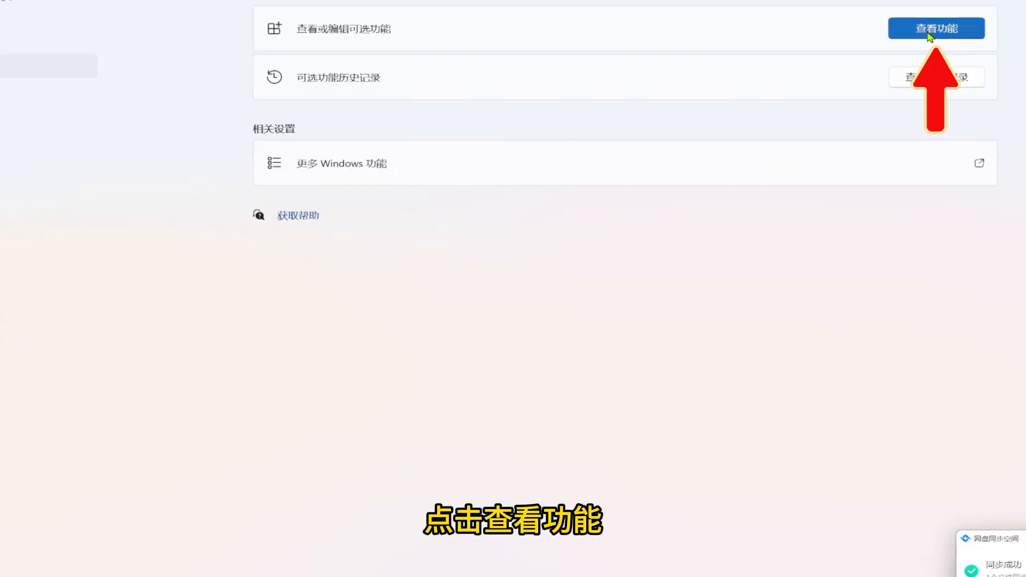
Search the available optional features for wmic, select WMIC and add it.
click(937, 28)
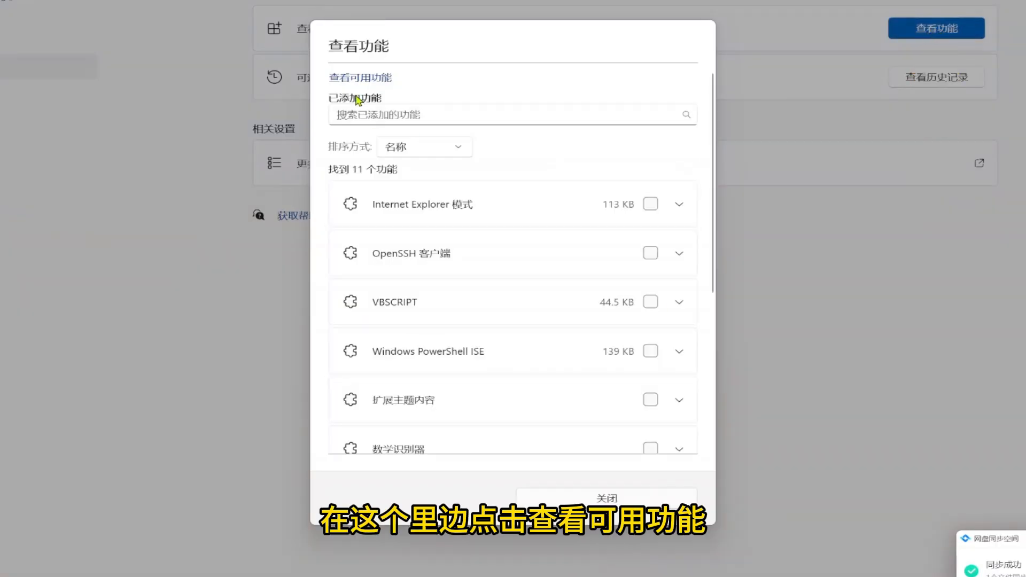
click(359, 79)
click(475, 118)
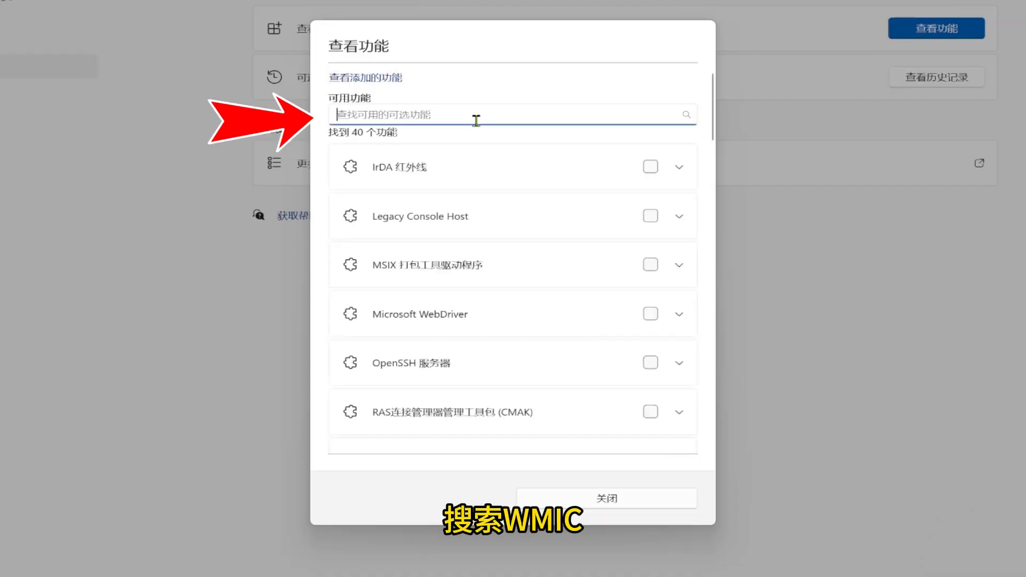
text(wmic)
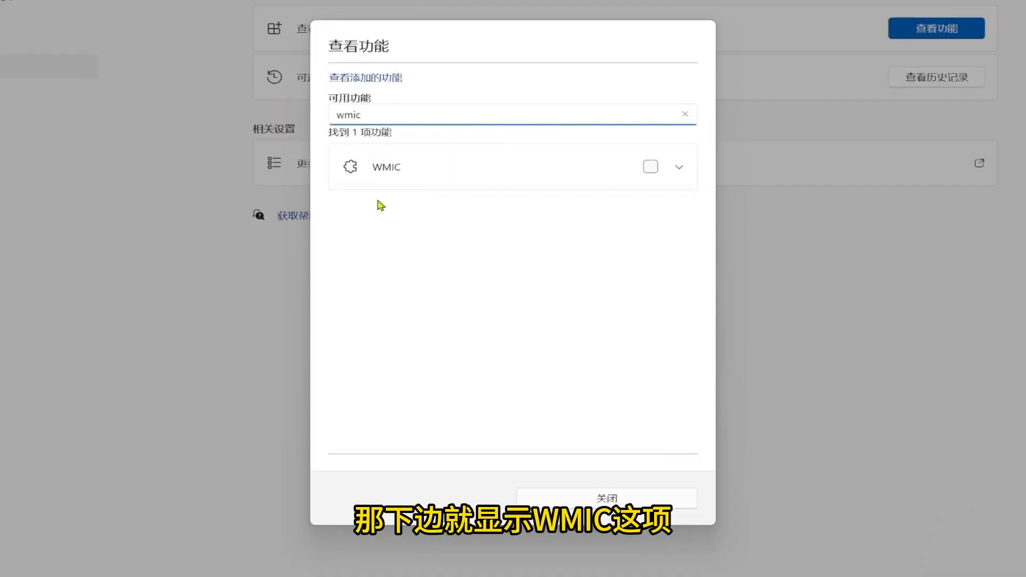
click(649, 171)
click(402, 500)
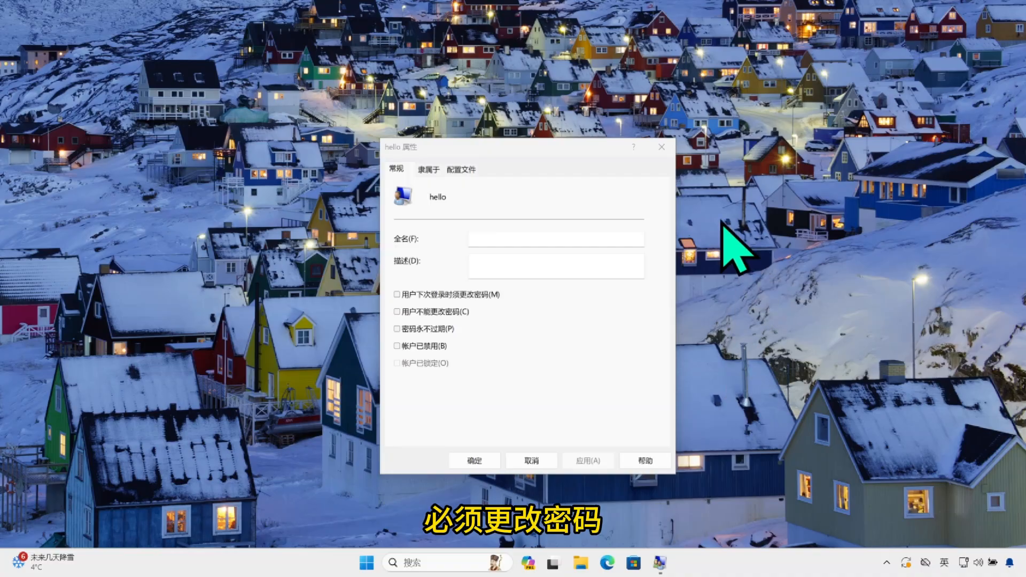
Close the hello account's properties window.
click(664, 149)
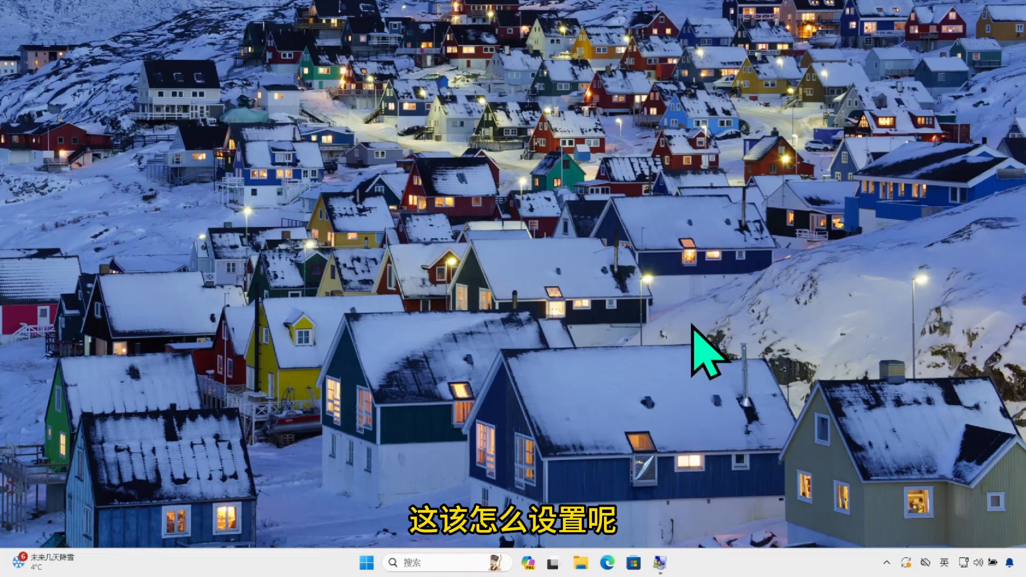
Find secpol through Windows search, open Local Security Policy (本地安全策略) and go to the password policy (密码策略) under account policies (帐户策略).
click(470, 561)
text(secpol)
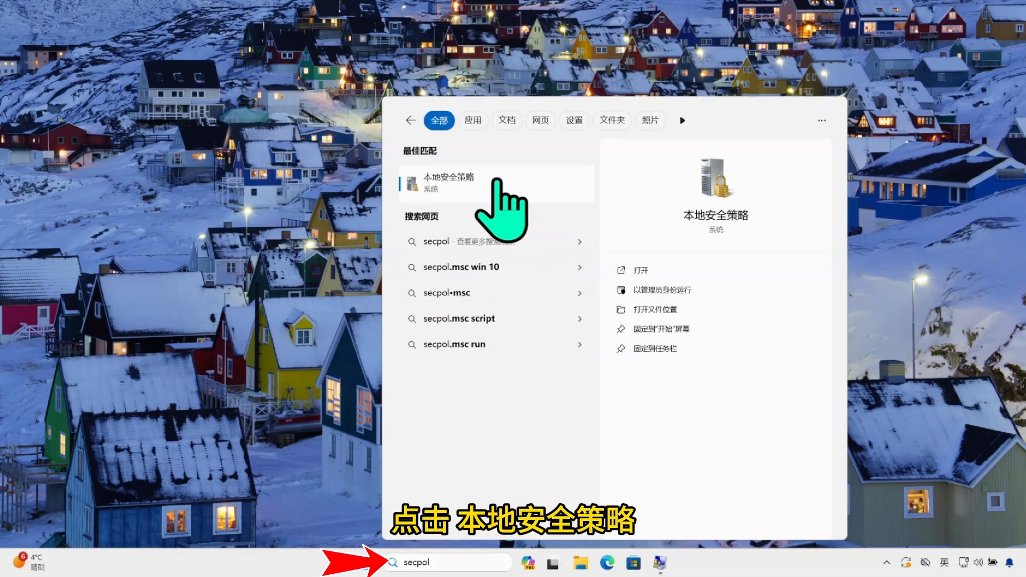
click(497, 180)
click(434, 15)
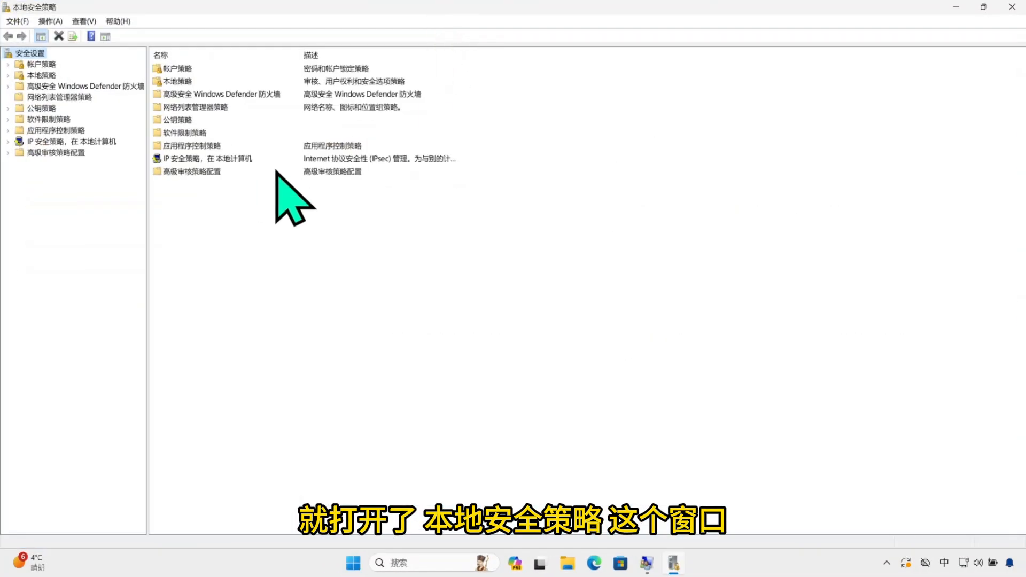
click(13, 64)
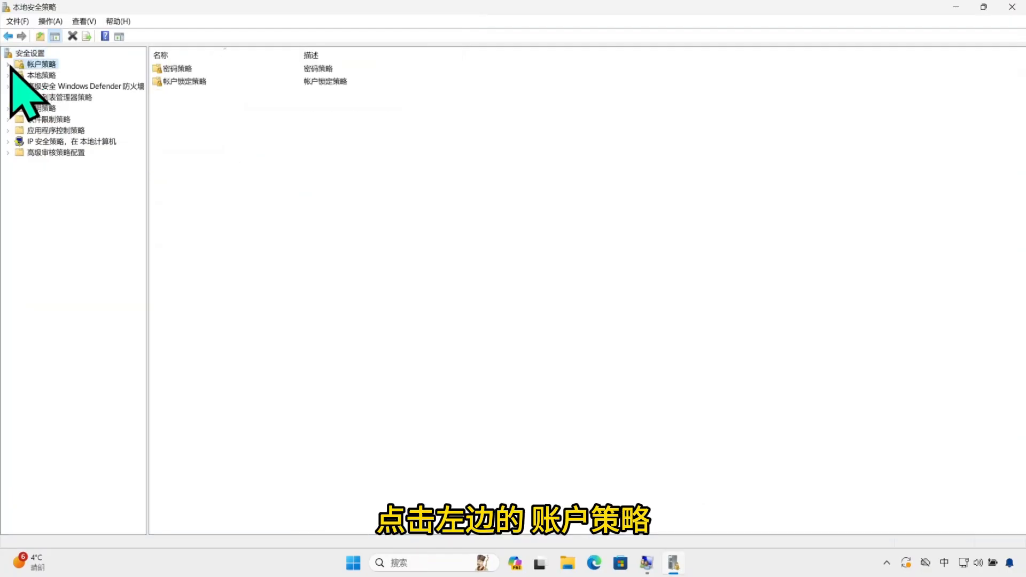
click(9, 65)
click(49, 76)
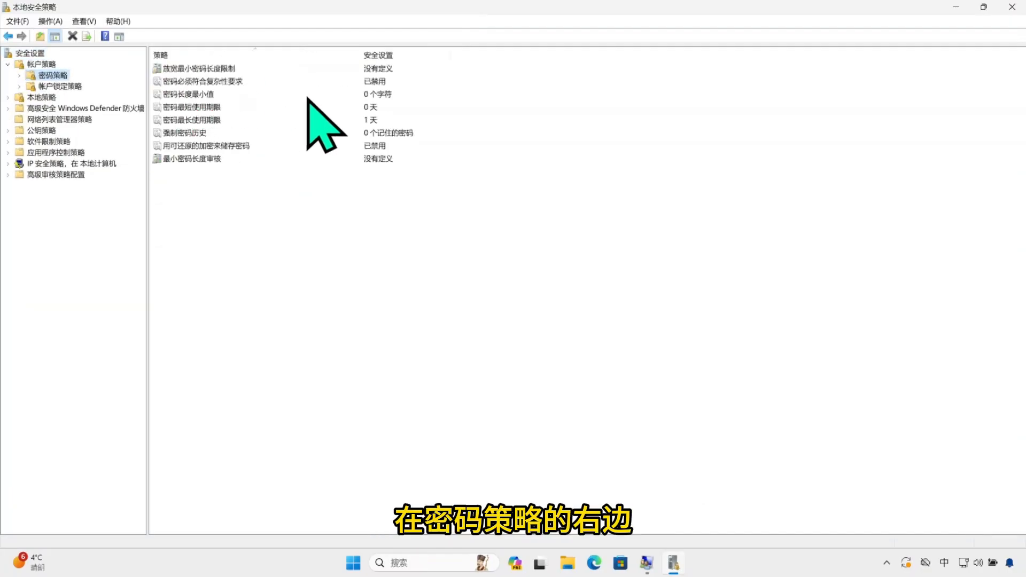
Set the maximum password age policy (密码最长使用期限) to 1 day.
click(183, 121)
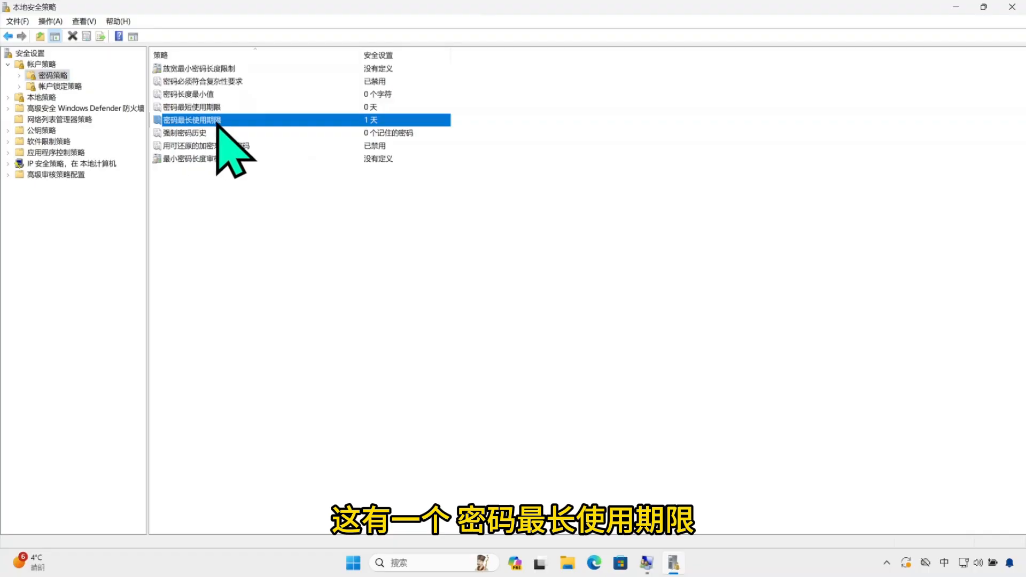
double_click(203, 121)
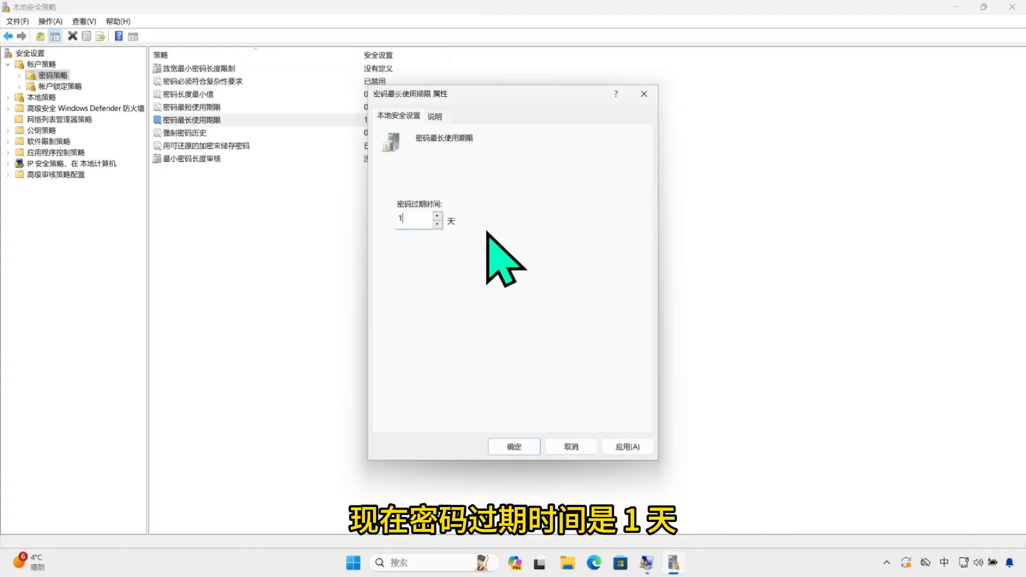
click(422, 219)
click(437, 224)
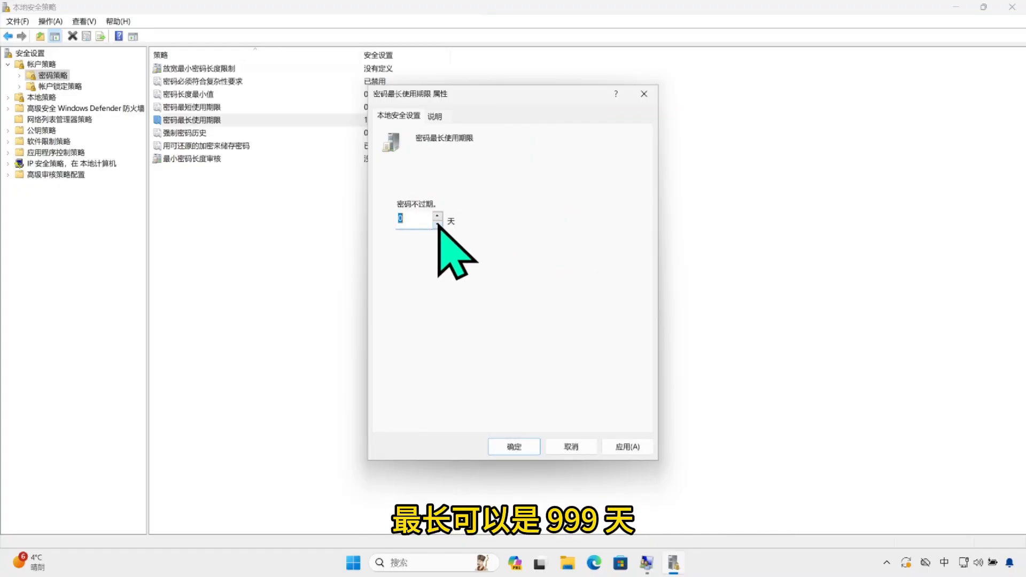
text(1)
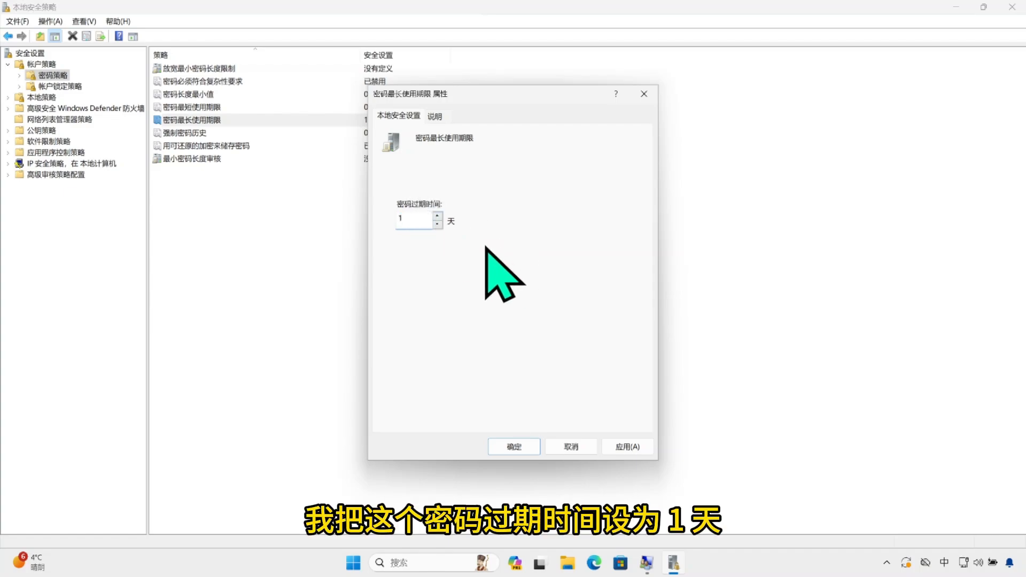
click(515, 448)
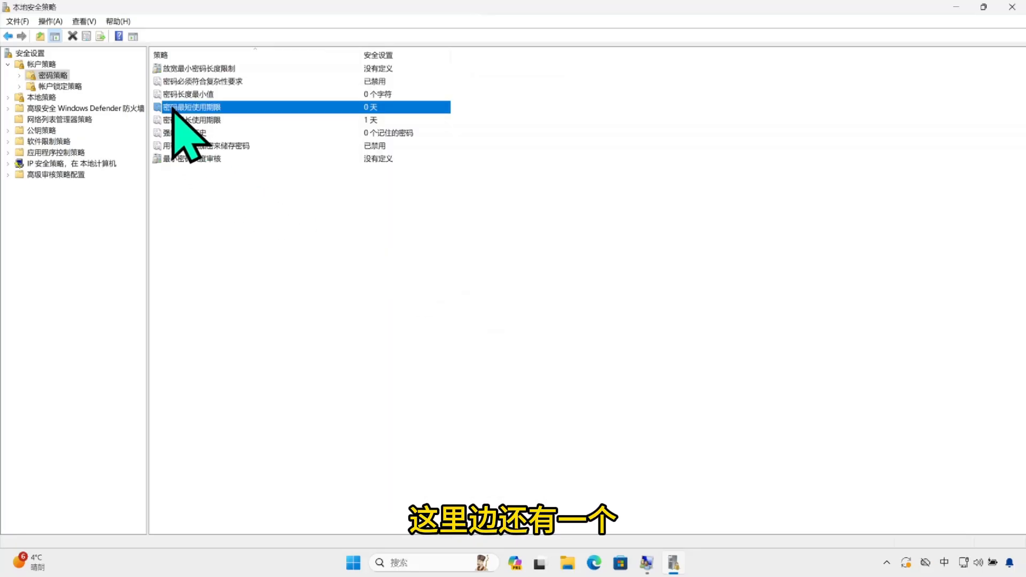
Try raising the minimum password age (密码最短使用期限) and leave its properties without applying the change.
double_click(209, 108)
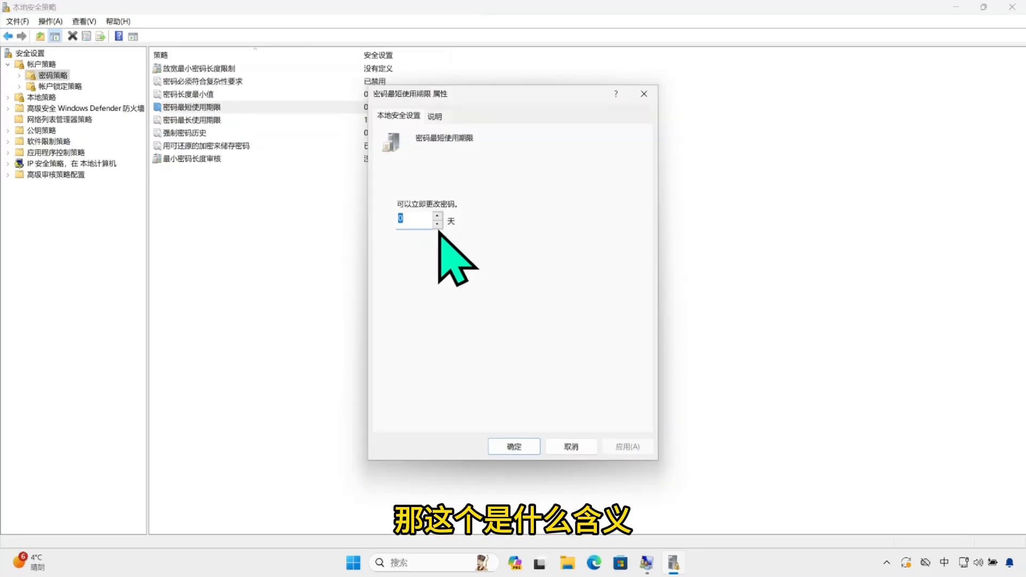
click(438, 216)
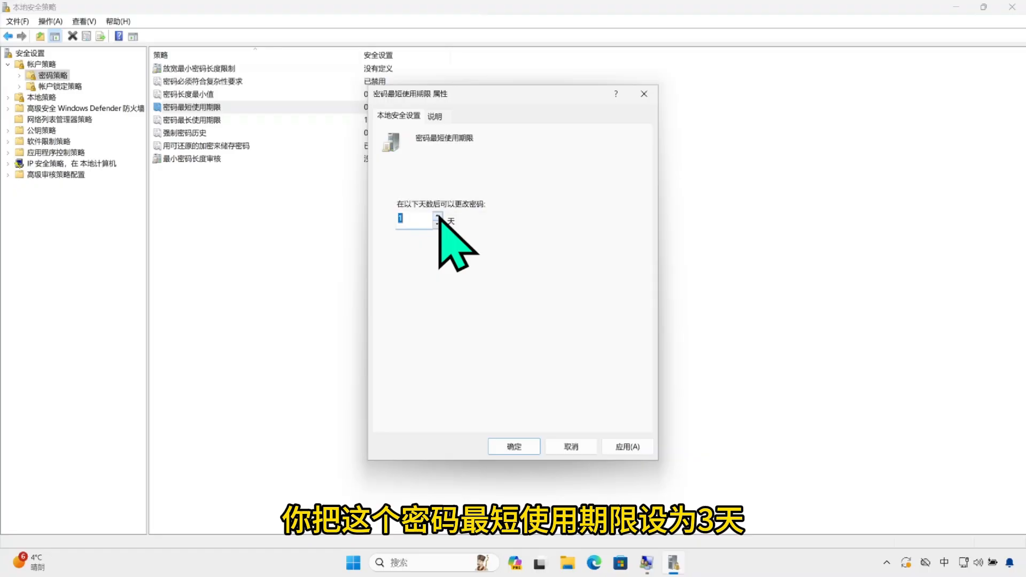
click(439, 216)
click(438, 215)
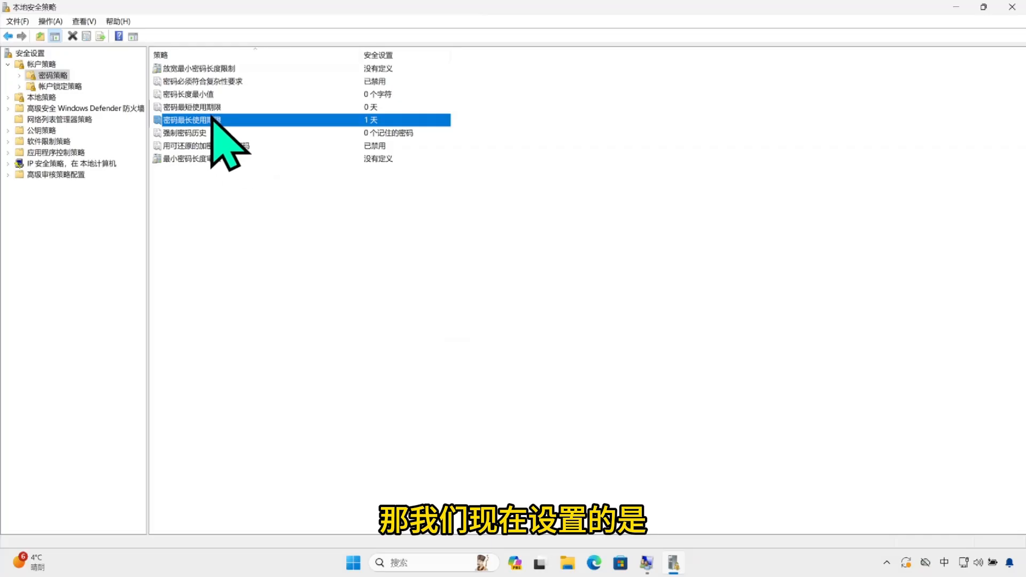
click(207, 109)
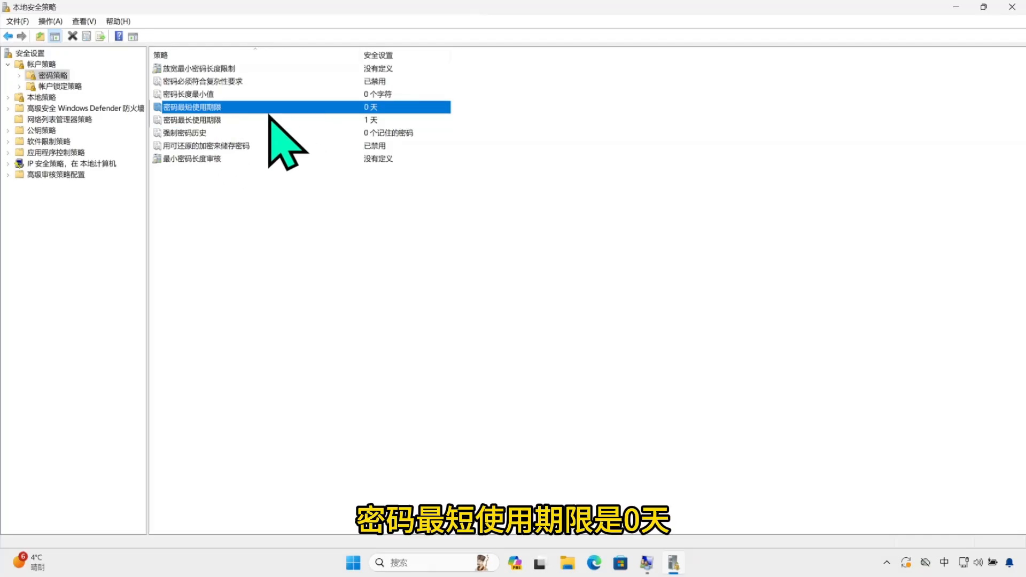
click(202, 123)
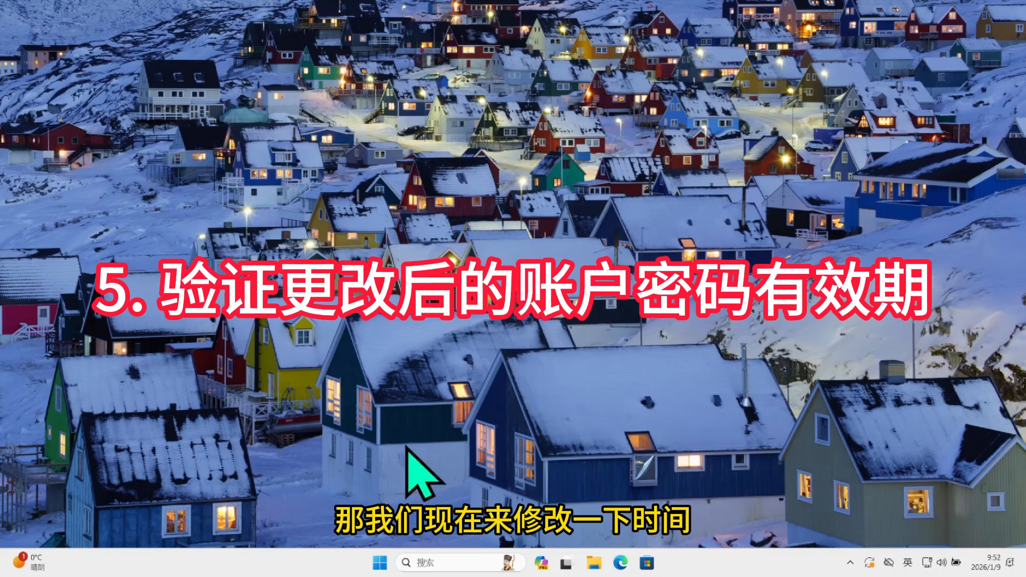
Open Windows Settings and go to the date and time (日期和时间) settings under time and language (时间和语言).
click(380, 563)
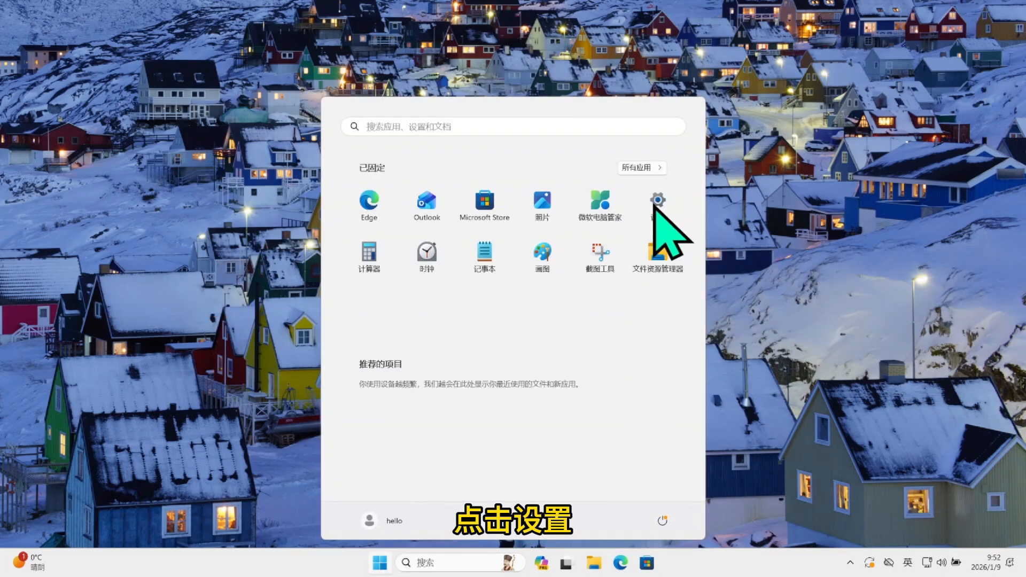
click(657, 202)
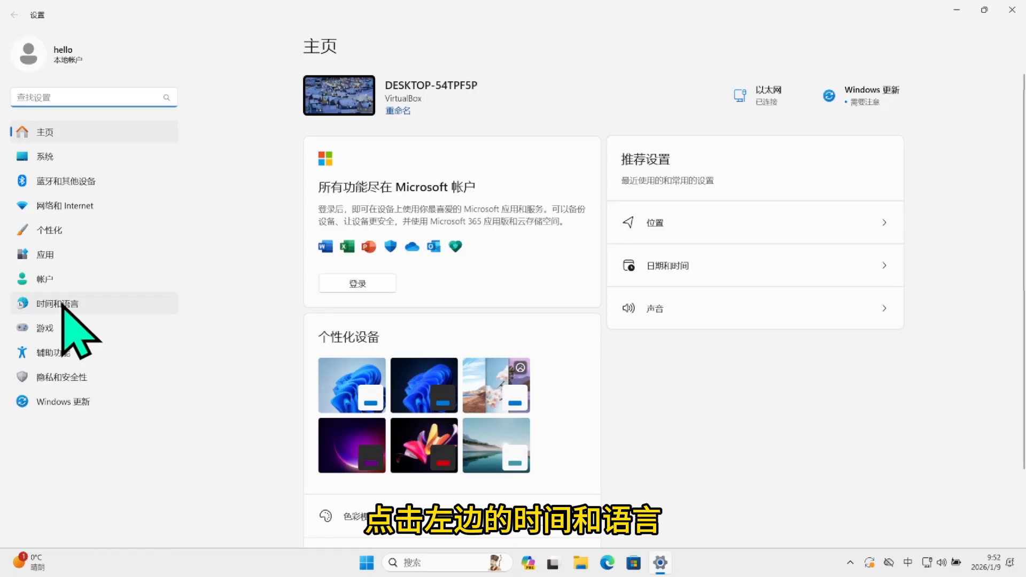
click(64, 303)
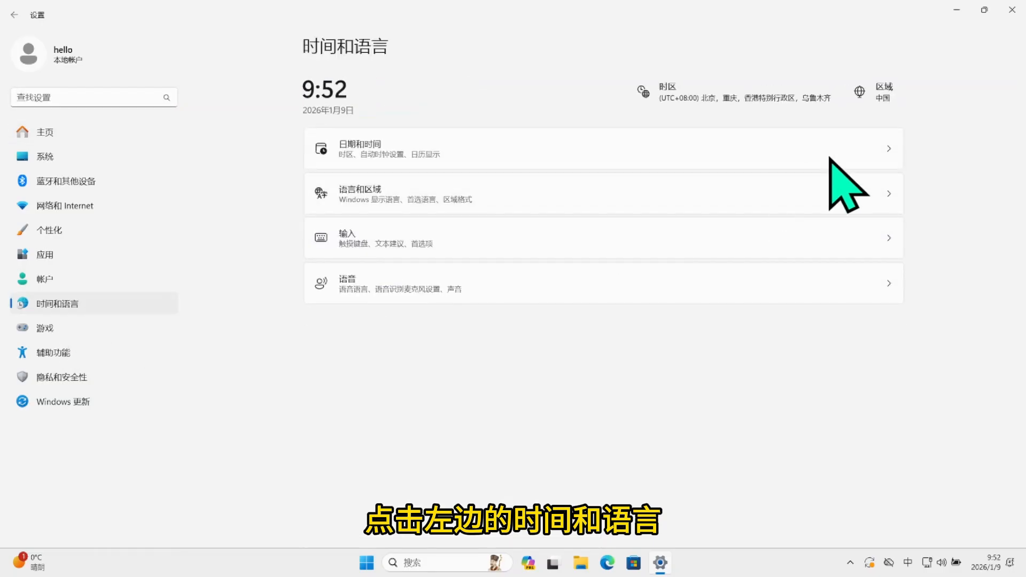
click(880, 154)
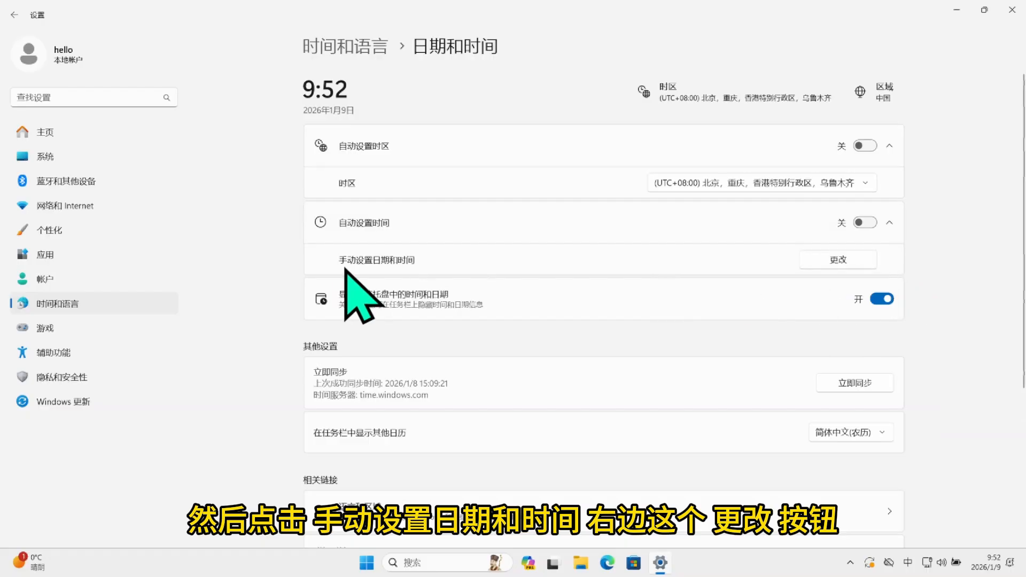
Manually change the system date to 11 January 2026.
click(843, 262)
click(541, 245)
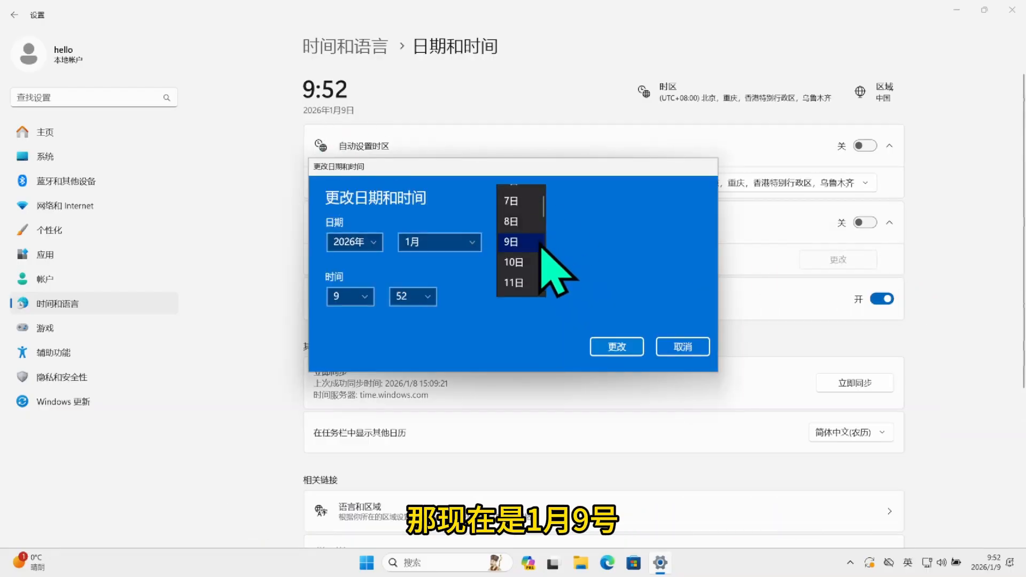
click(521, 282)
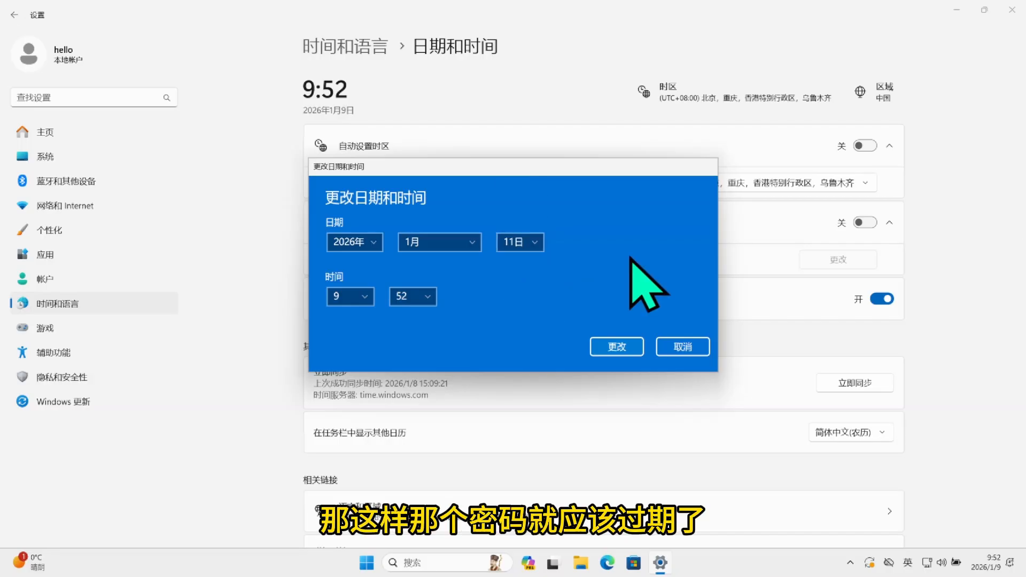
click(631, 345)
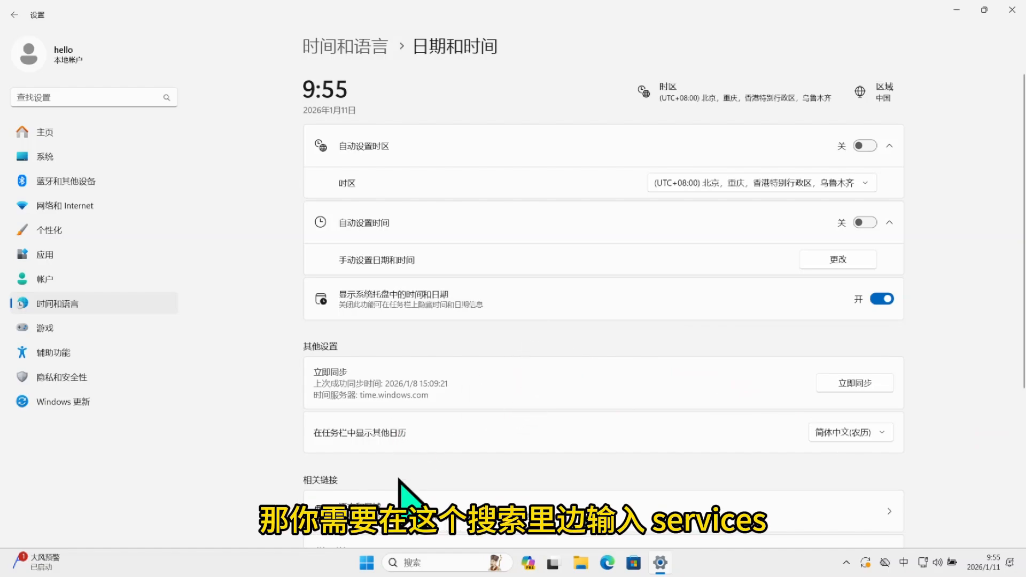
Open Services, set the startup type of VirtualBox Guest Additions Service to manual (手动), and return to the date and time settings.
click(436, 563)
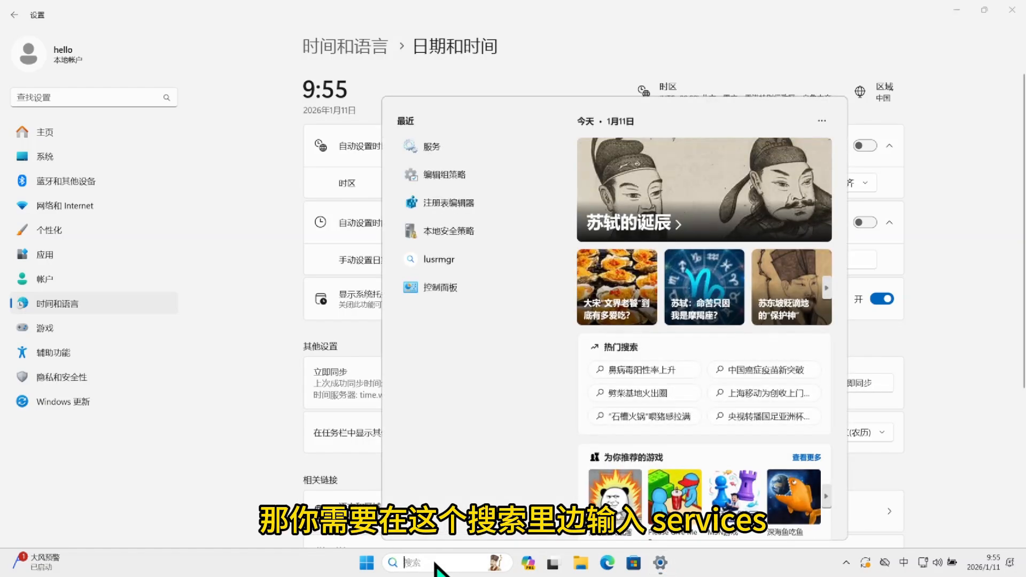
text(services)
click(463, 187)
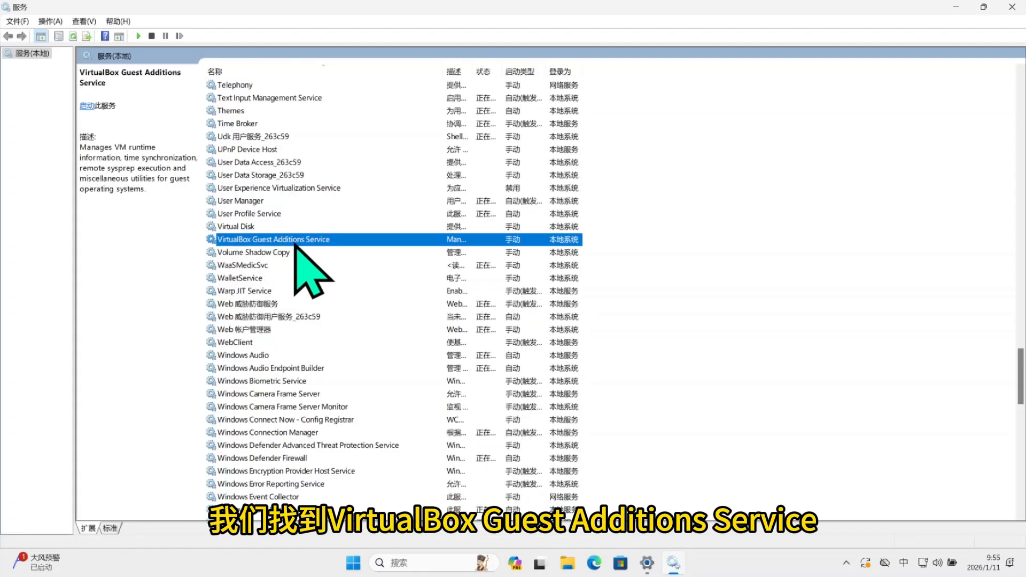
double_click(298, 241)
click(541, 262)
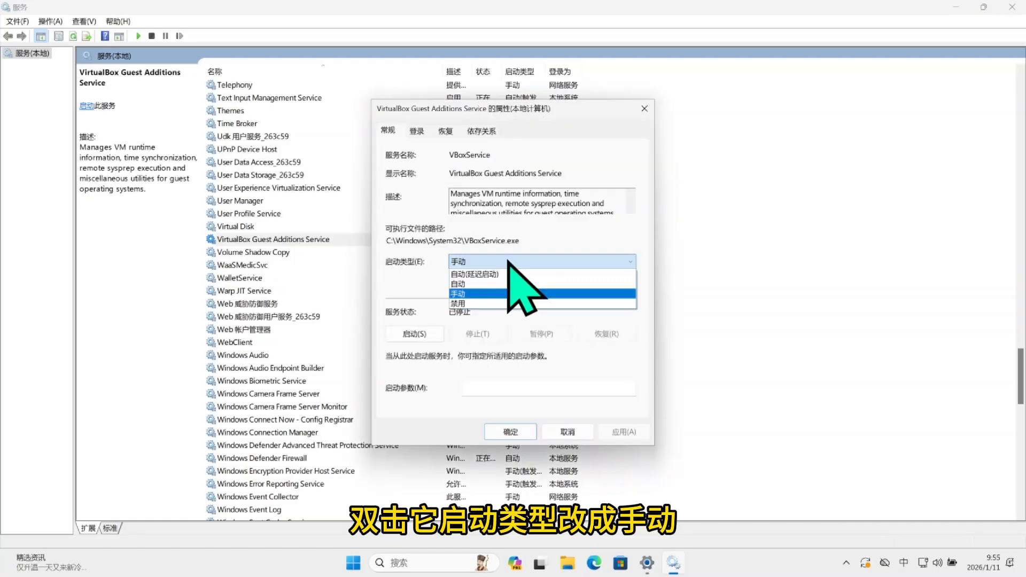
click(480, 294)
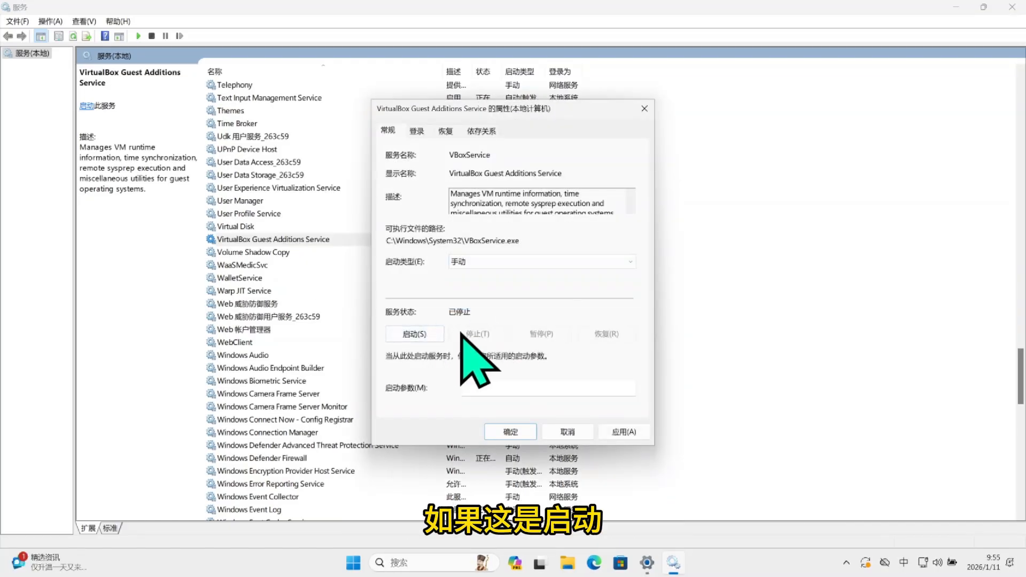
click(510, 432)
click(647, 563)
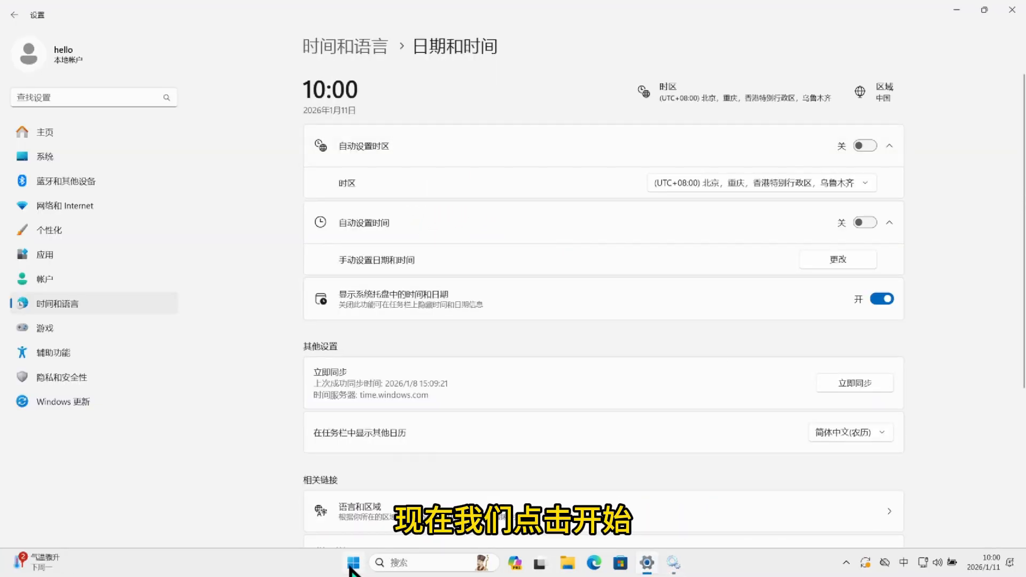
Sign out of the hello account.
click(351, 564)
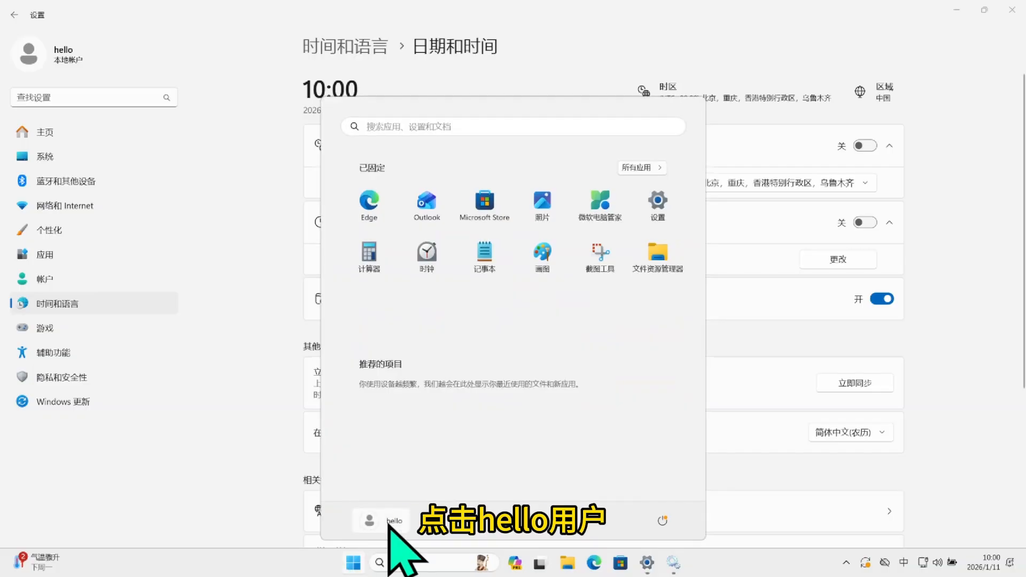
click(369, 520)
click(373, 495)
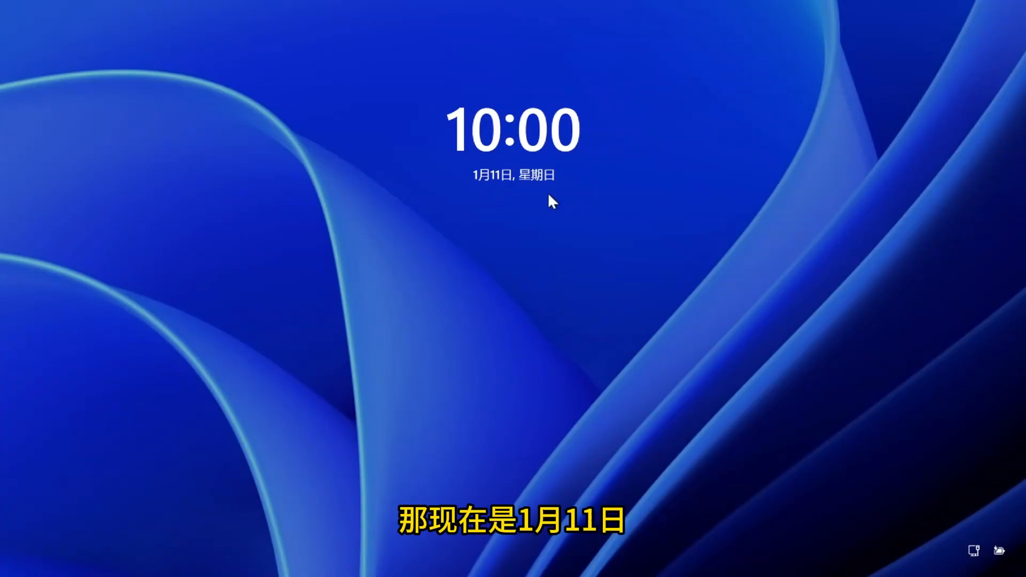
Sign in to hello with the account password, accept the required password change, and enter and confirm a new password.
click(552, 310)
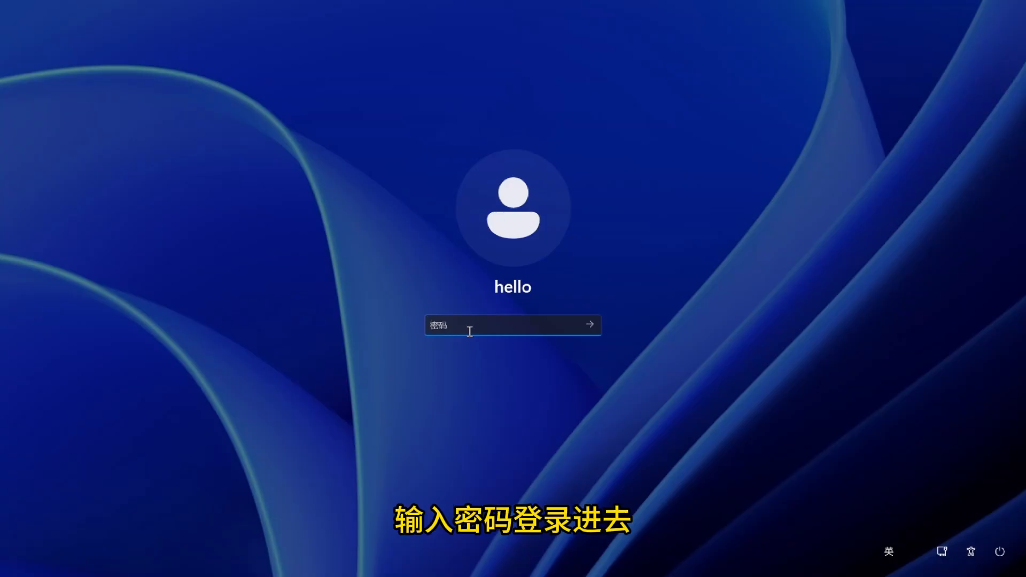
key(Return)
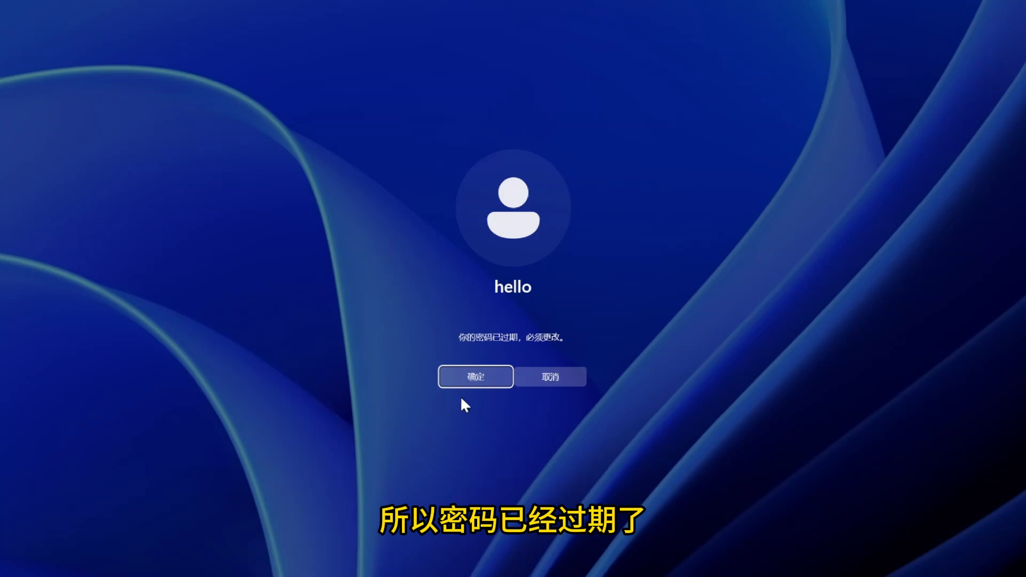
click(471, 378)
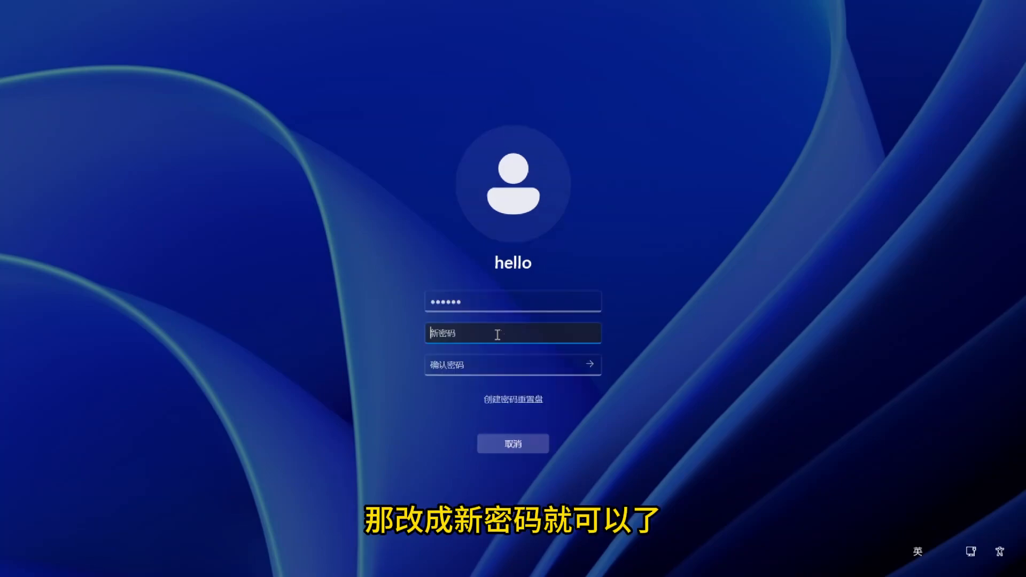
text(••••••)
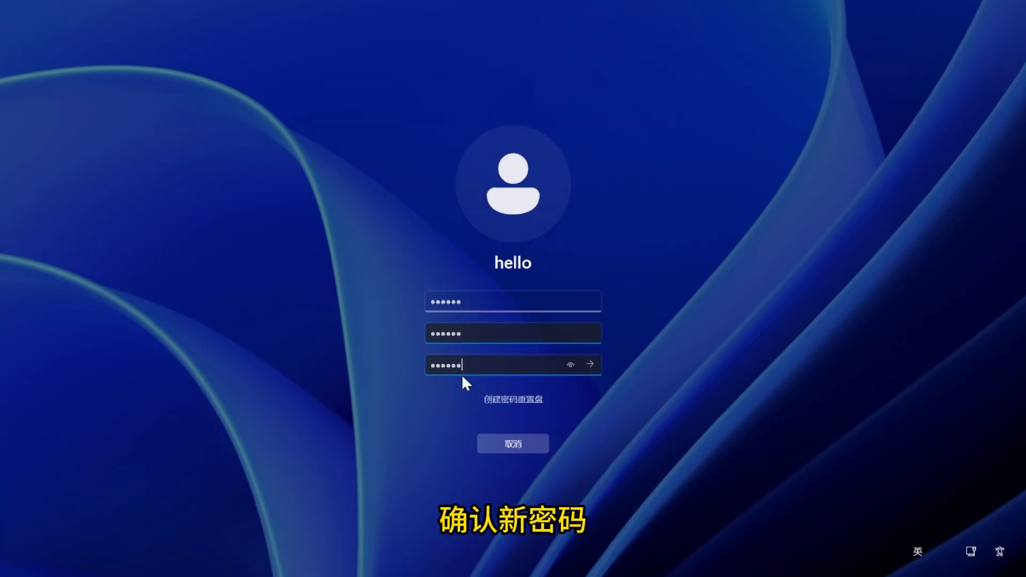
click(588, 364)
click(514, 381)
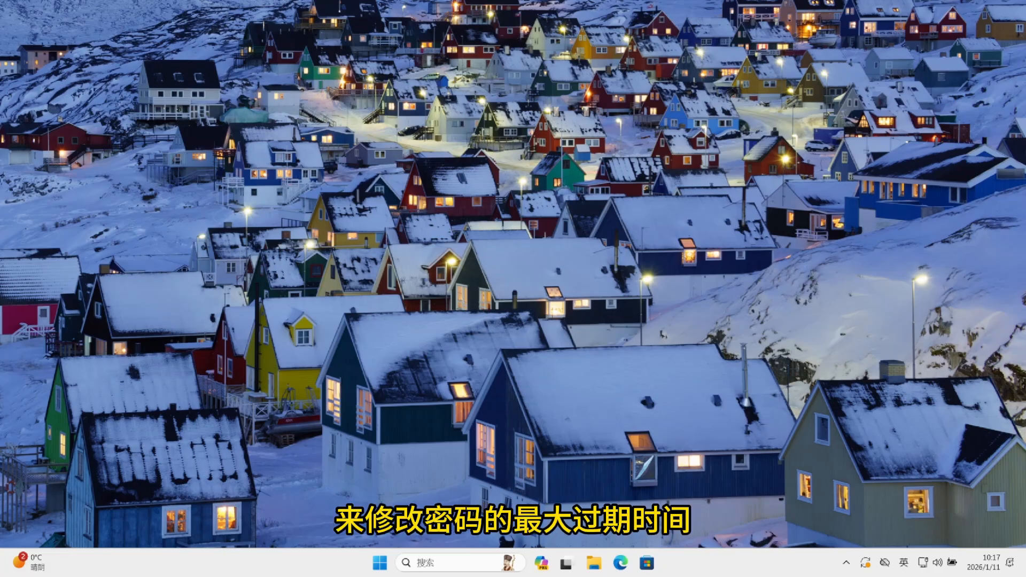
Open Command Prompt (命令提示符) as administrator, allow the elevation, and maximize its window.
click(459, 562)
text(cmd)
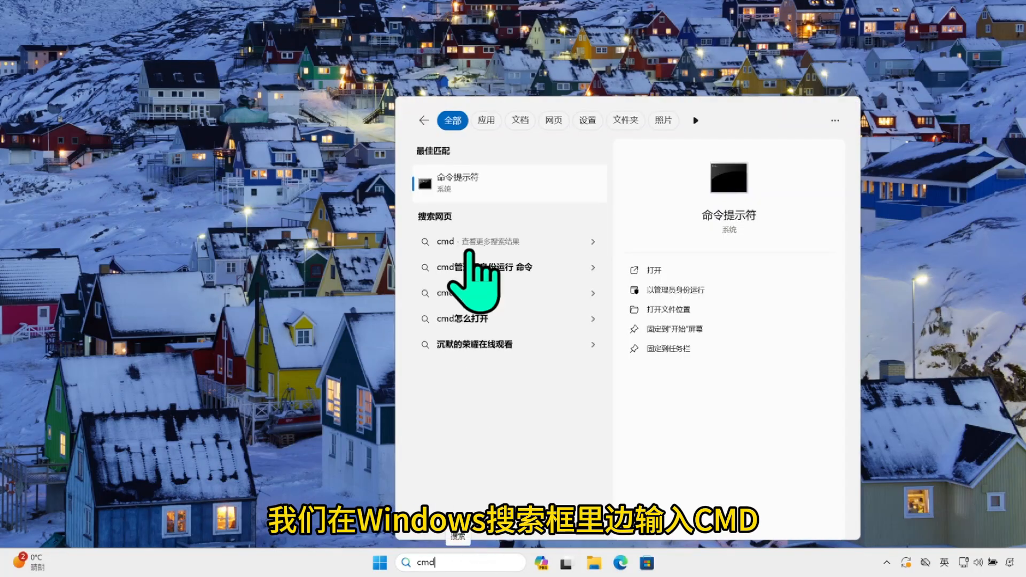
right_click(488, 188)
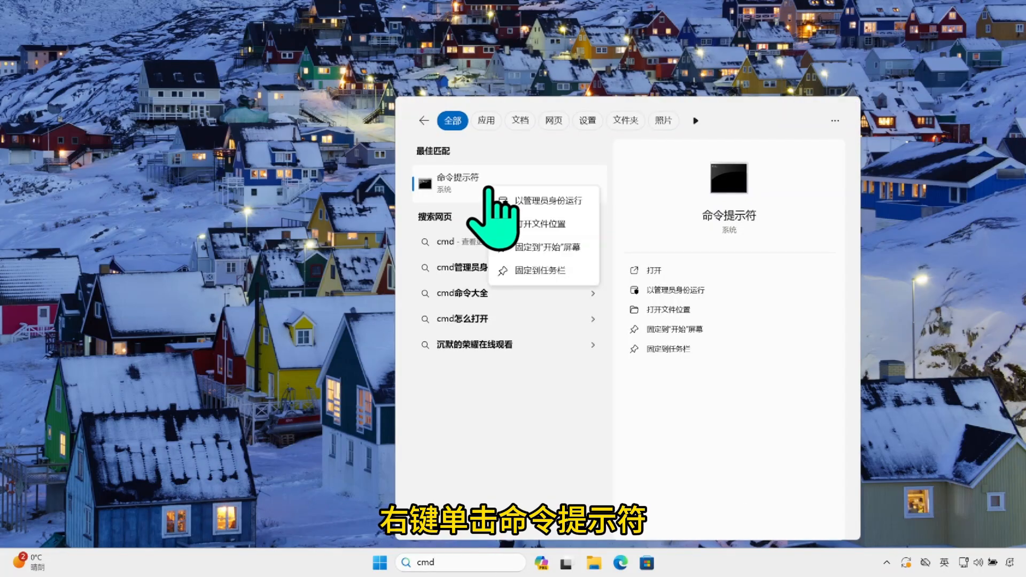
click(550, 203)
click(561, 366)
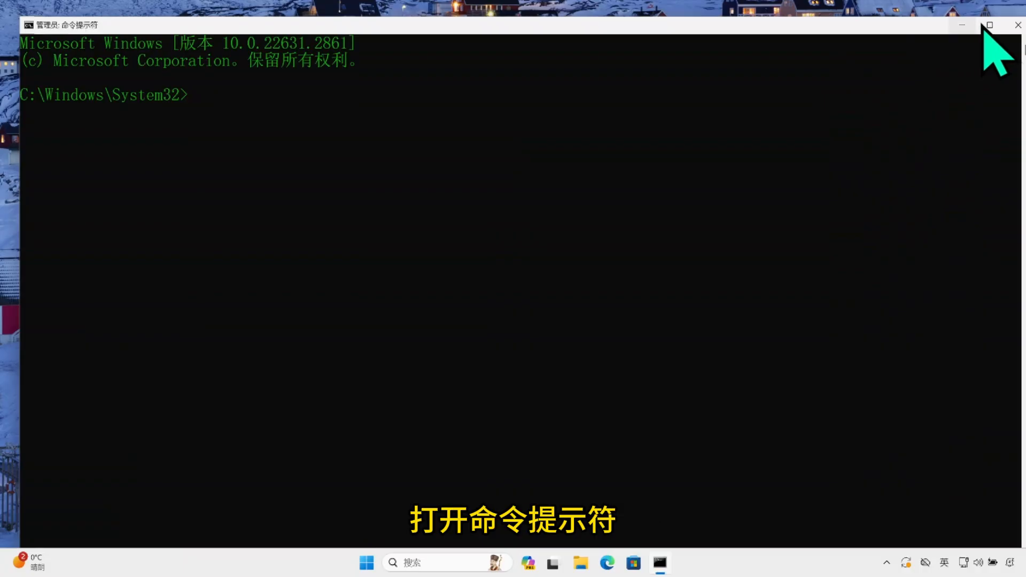
click(988, 24)
List the account policy with net accounts and examine the minimum and maximum password age lines.
click(344, 111)
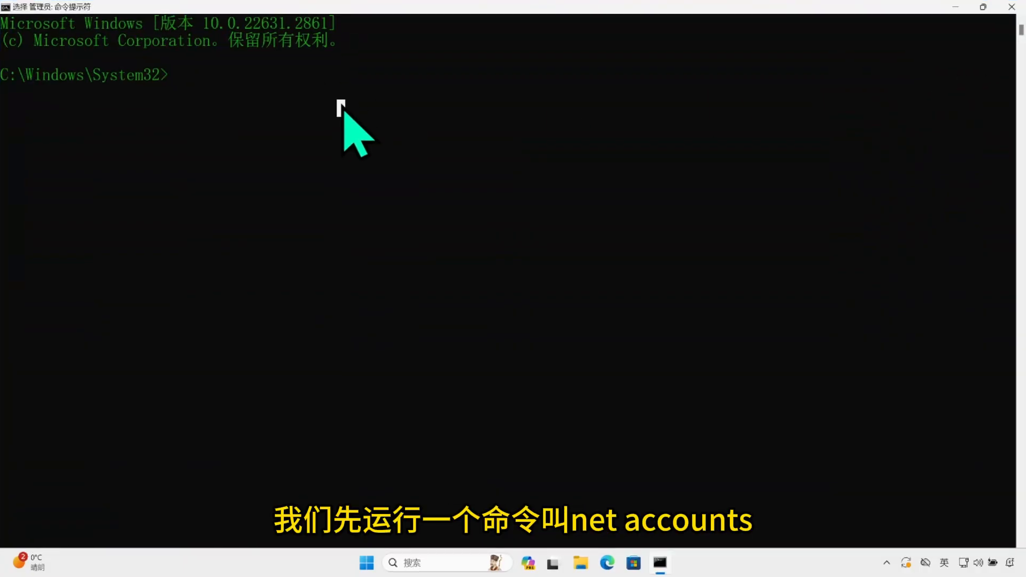
text(net accounts)
key(Return)
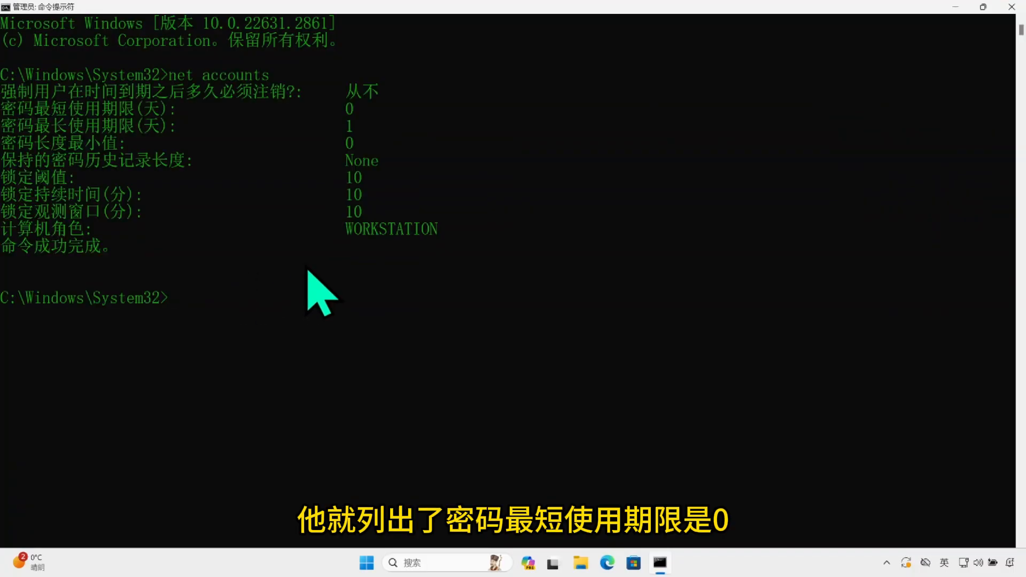
drag(2, 108, 353, 109)
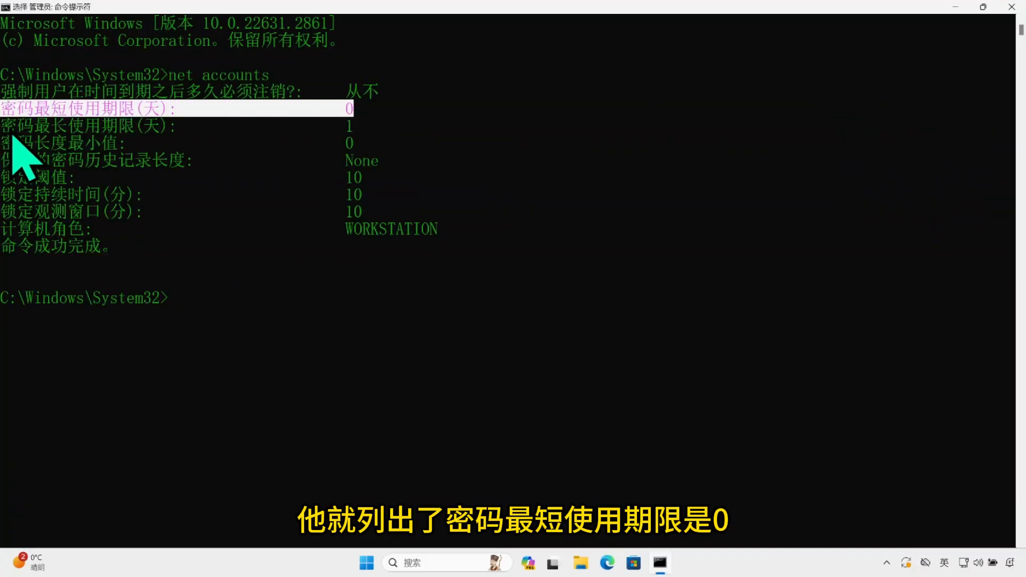
drag(8, 129, 368, 124)
click(215, 298)
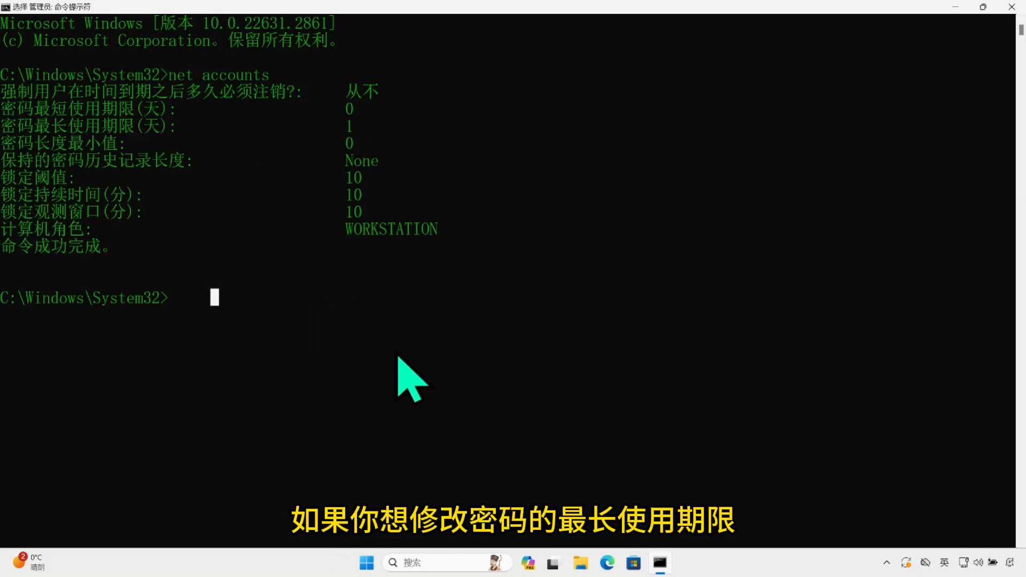
Set the maximum password age to 10 days by running net accounts /maxpwage:10.
click(313, 321)
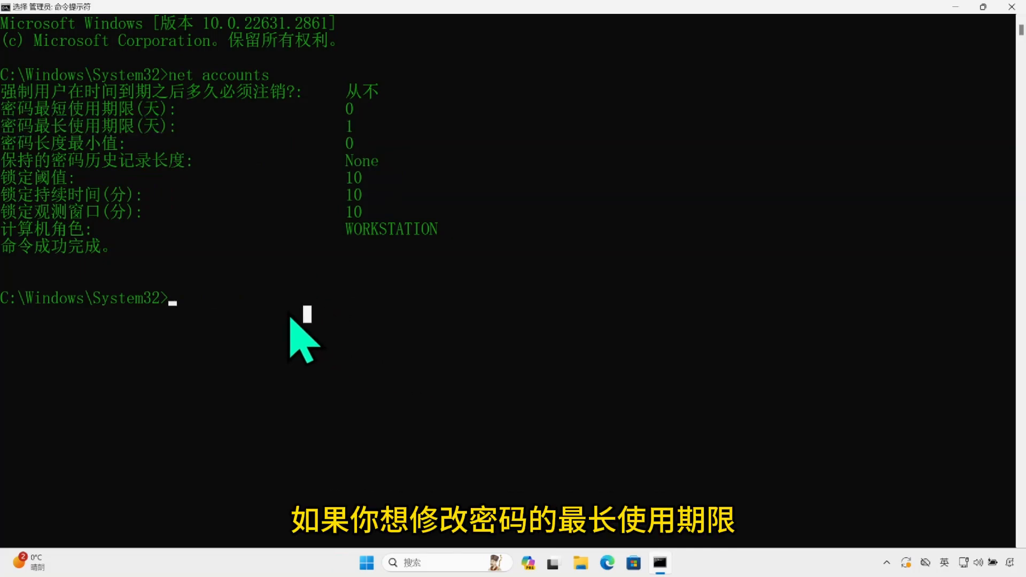
right_click(252, 295)
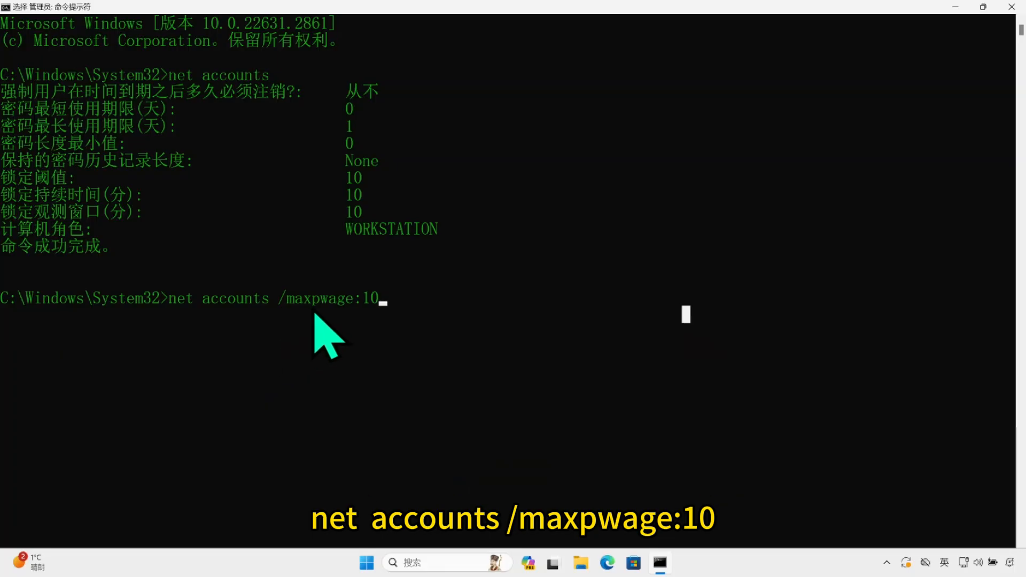
key(Return)
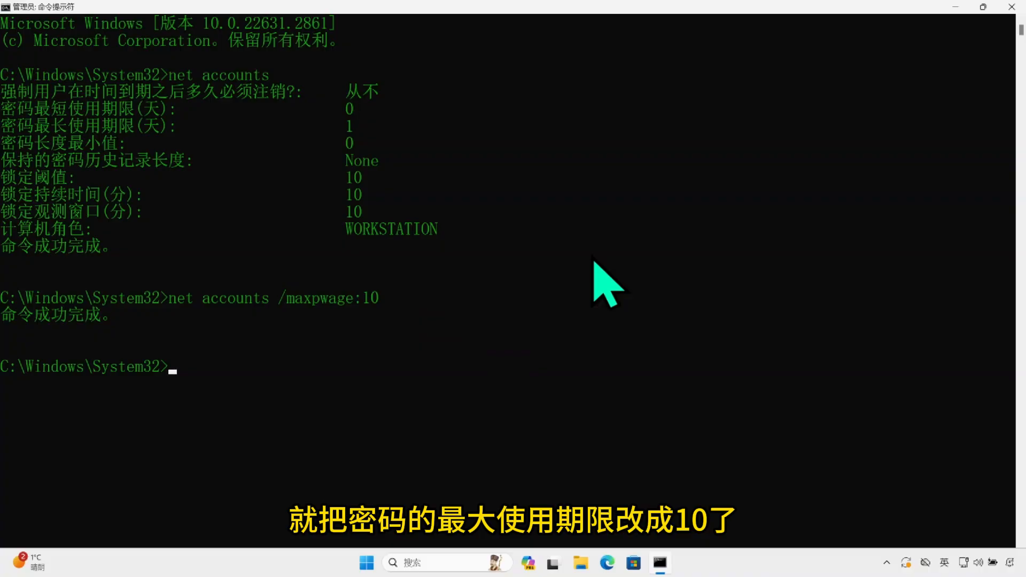
Run net accounts again to check the maximum password age (密码最长使用期限).
text(net accounts)
key(Return)
drag(2, 365, 368, 369)
click(677, 401)
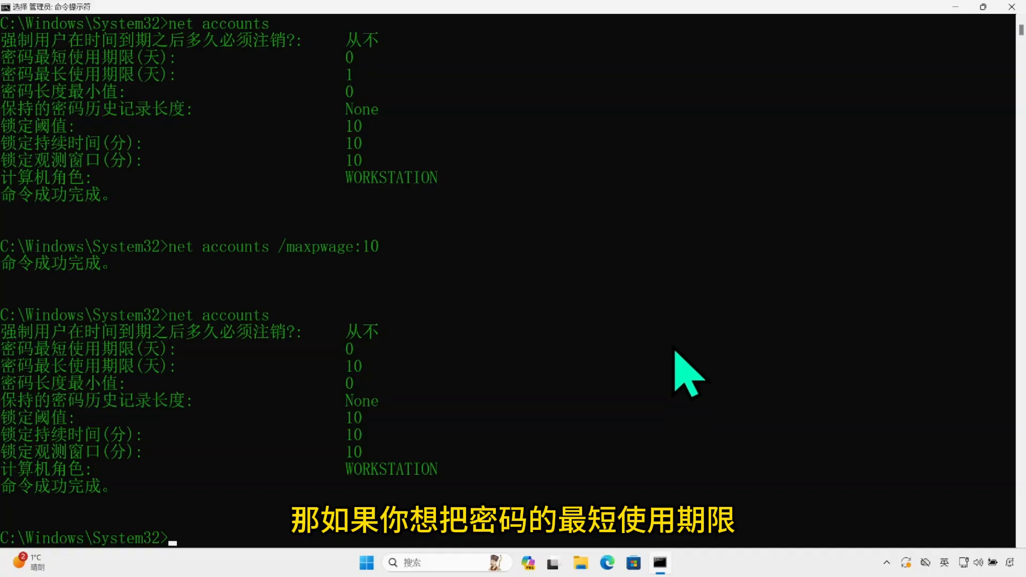
Set the minimum password age to 2 days by running net accounts /minpwage:2.
key(Up)
text(/minpwage:10)
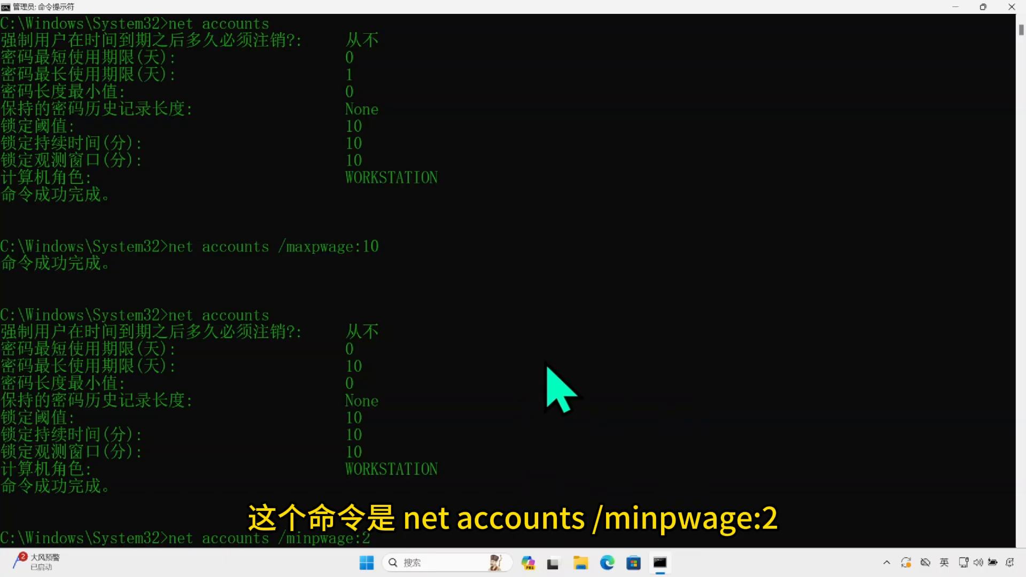
key(Return)
Rerun net accounts to check the minimum password age (密码最短使用期限).
text(net accounts)
key(Return)
drag(2, 349, 85, 348)
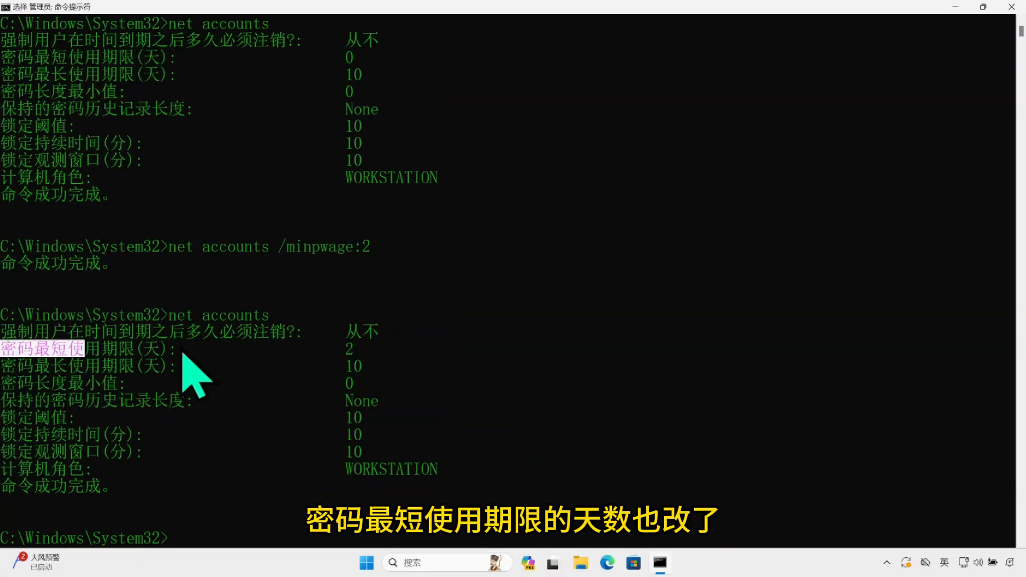
drag(182, 353, 373, 345)
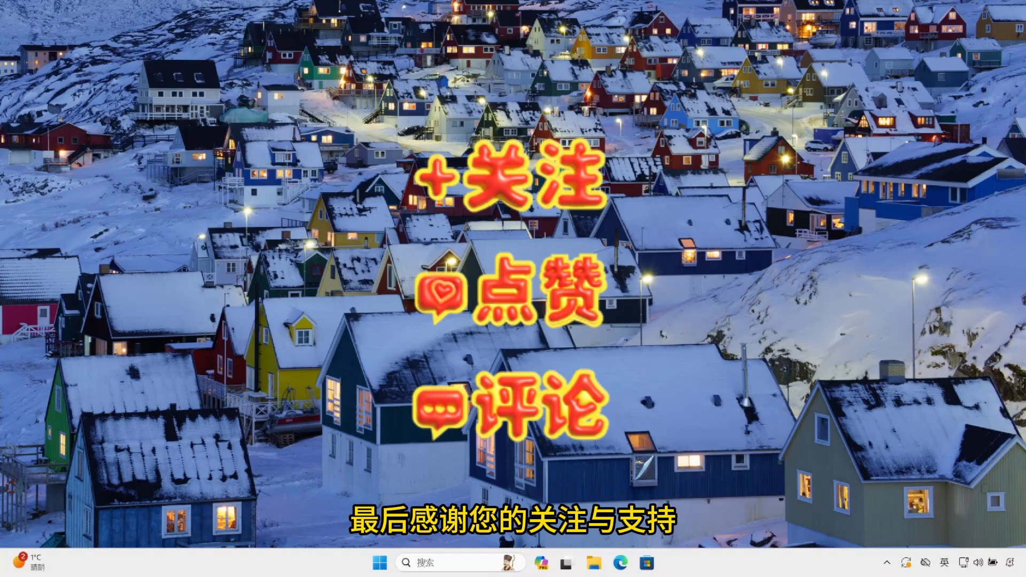